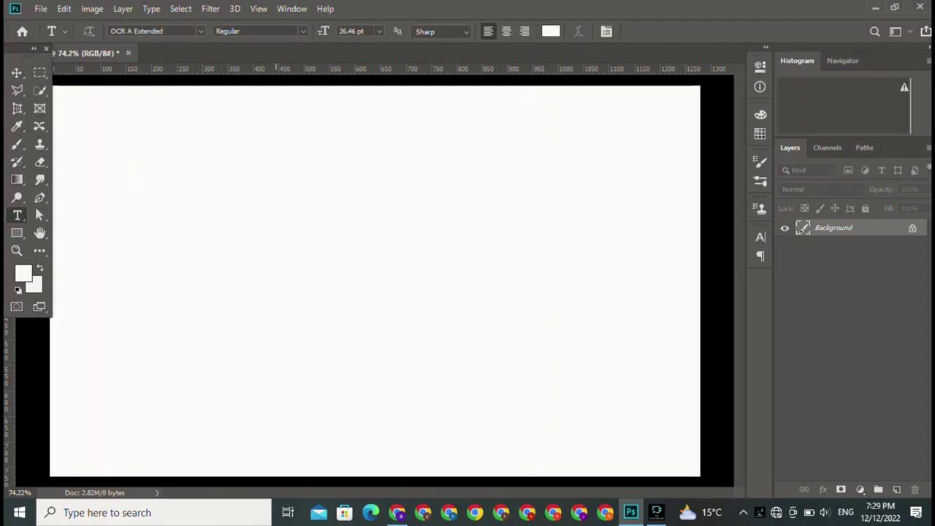
# Add an OCR A Extended type layer reading 'S A' near the top of the canvas
pyautogui.click(276, 197)
pyautogui.press('BackSpace')
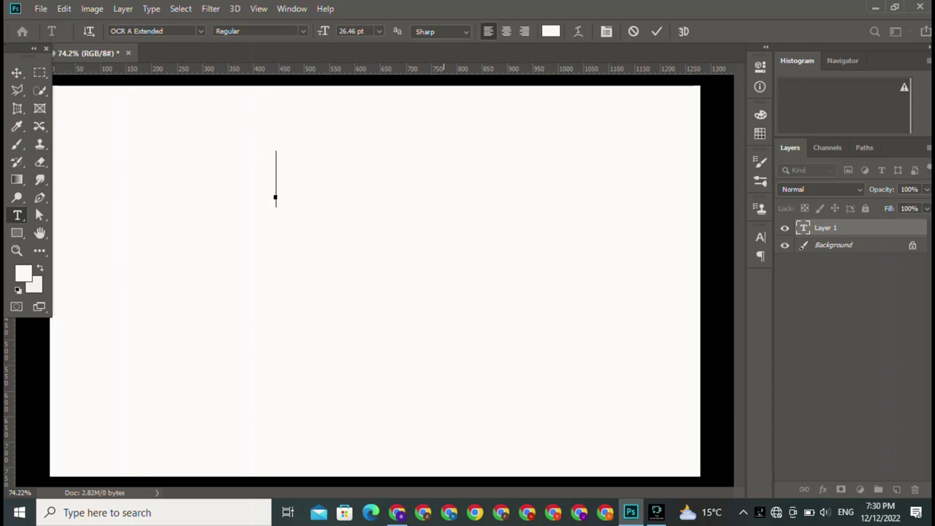
pyautogui.write('ABC')
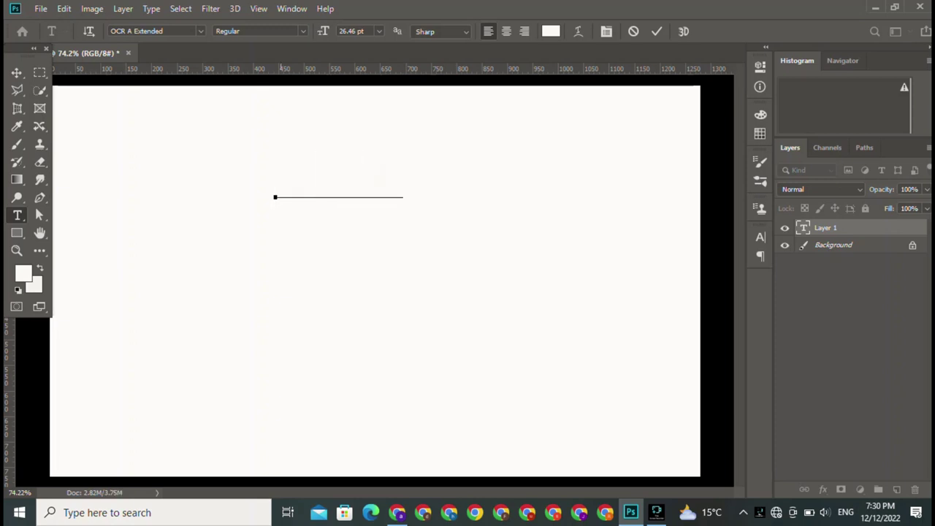
pyautogui.click(16, 73)
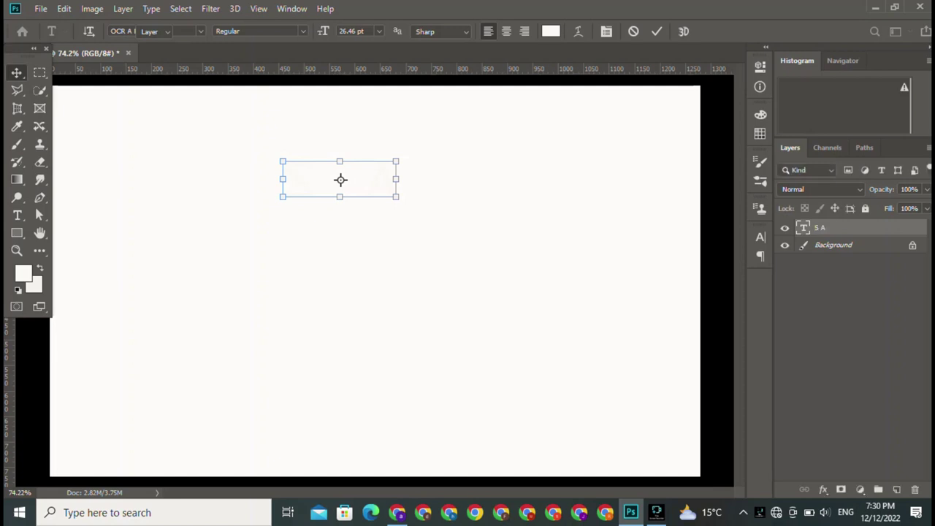
pyautogui.click(820, 228)
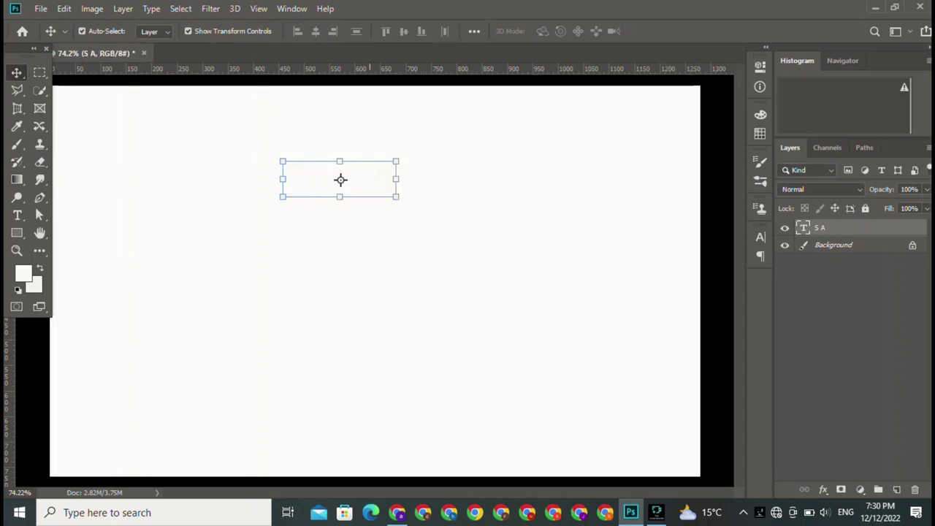
pyautogui.click(17, 214)
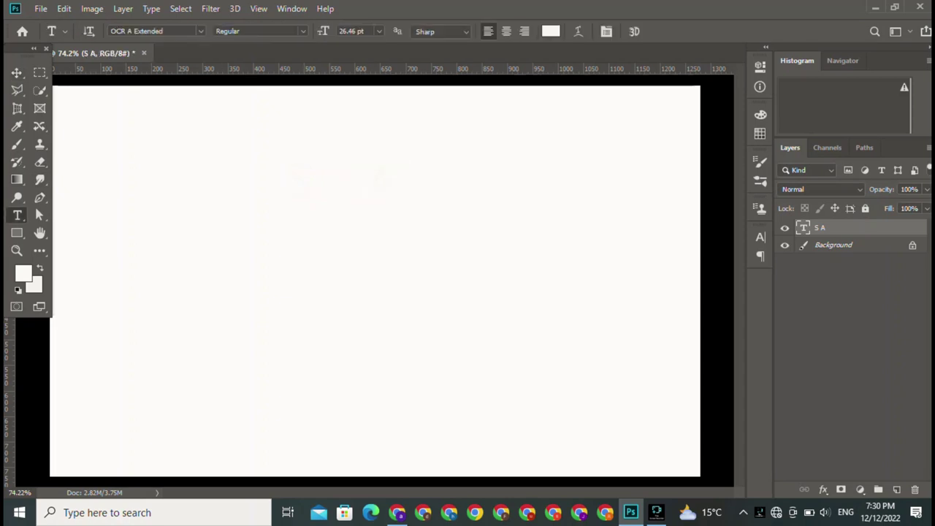
pyautogui.click(550, 30)
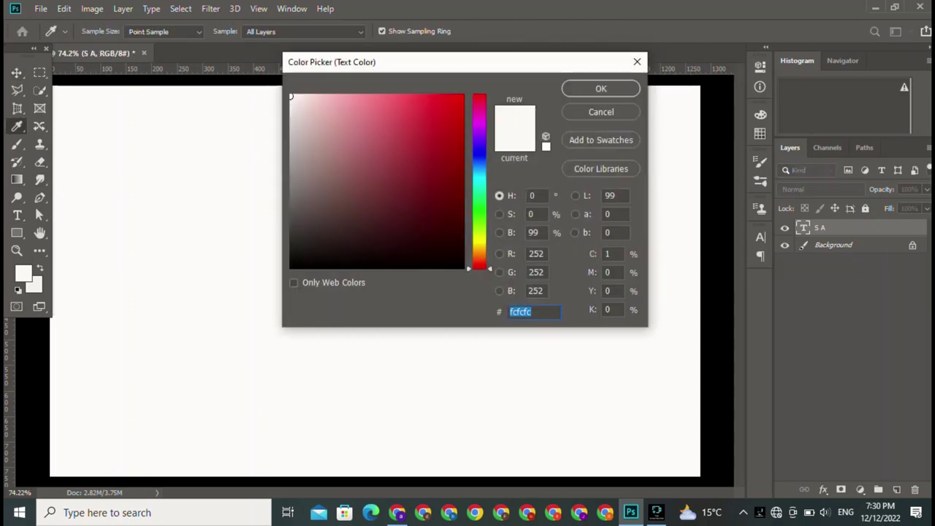
# Make the S A text black (000000) and remove a stray empty text layer
pyautogui.write('871111000000')
pyautogui.press('Return')
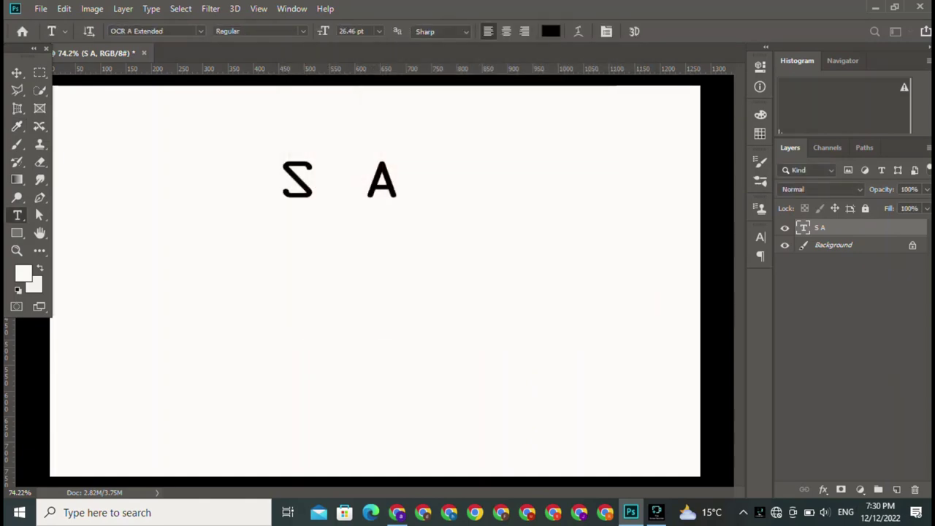
pyautogui.click(562, 158)
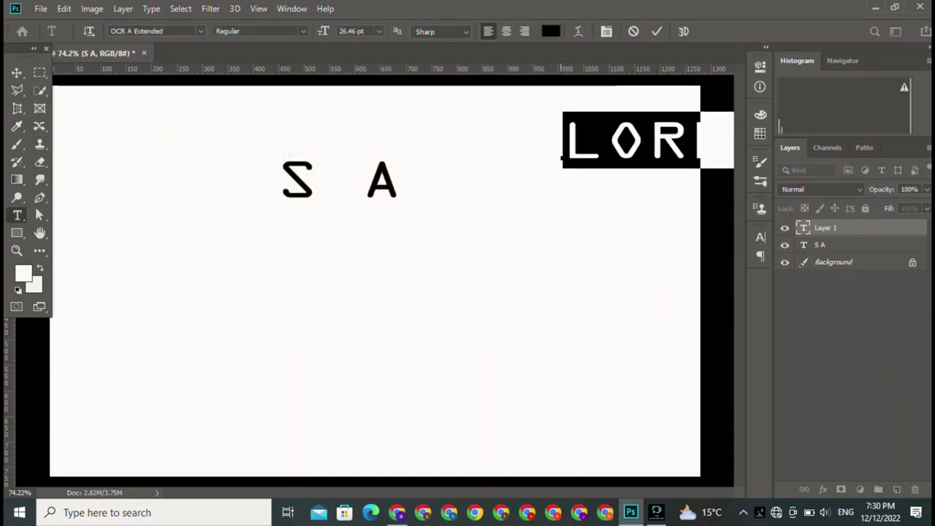
pyautogui.press('BackSpace')
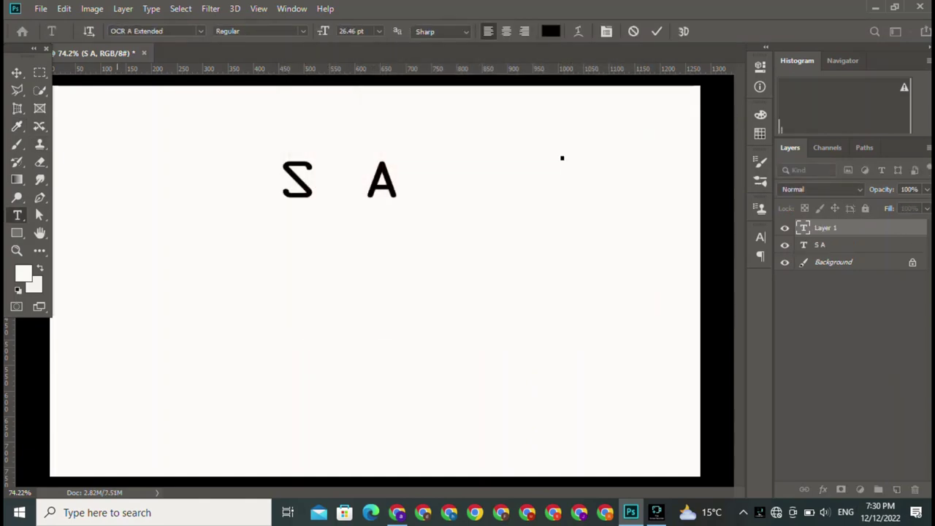
pyautogui.click(16, 72)
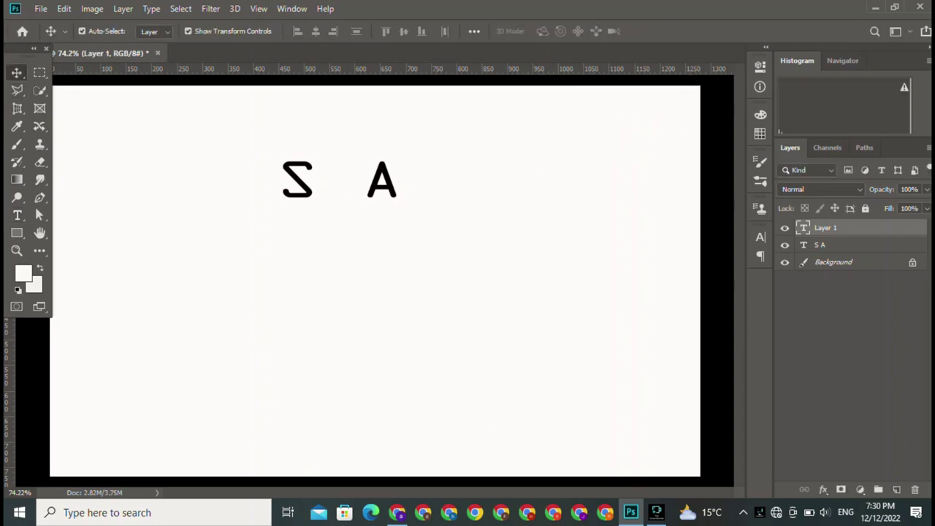
pyautogui.rightClick(874, 228)
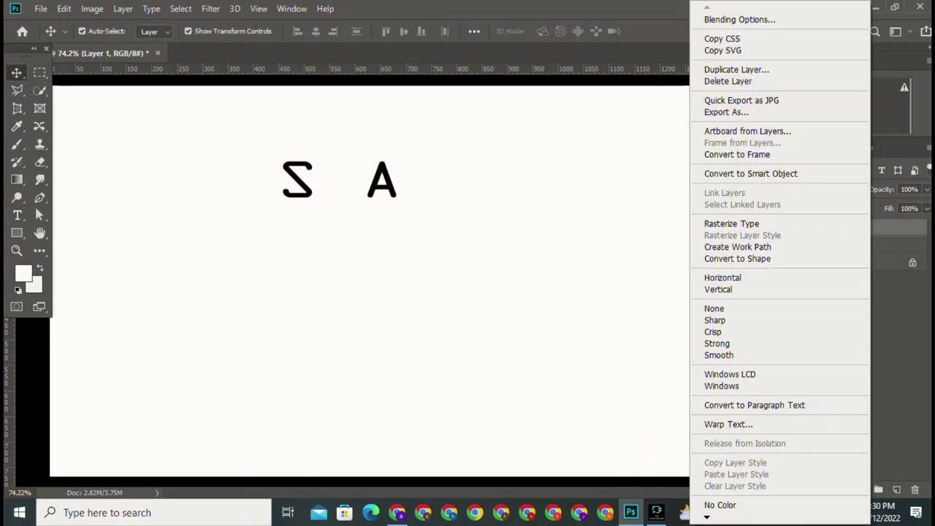
pyautogui.press('Escape')
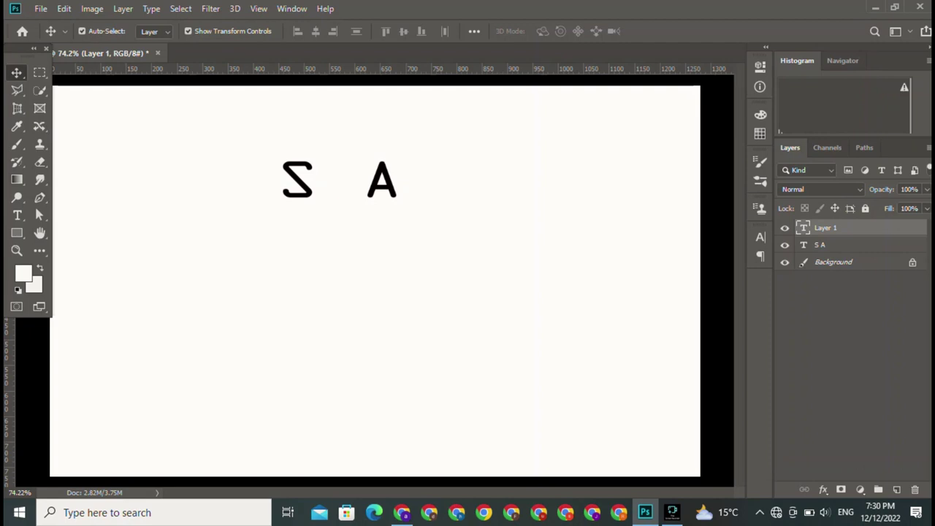
pyautogui.press('Delete')
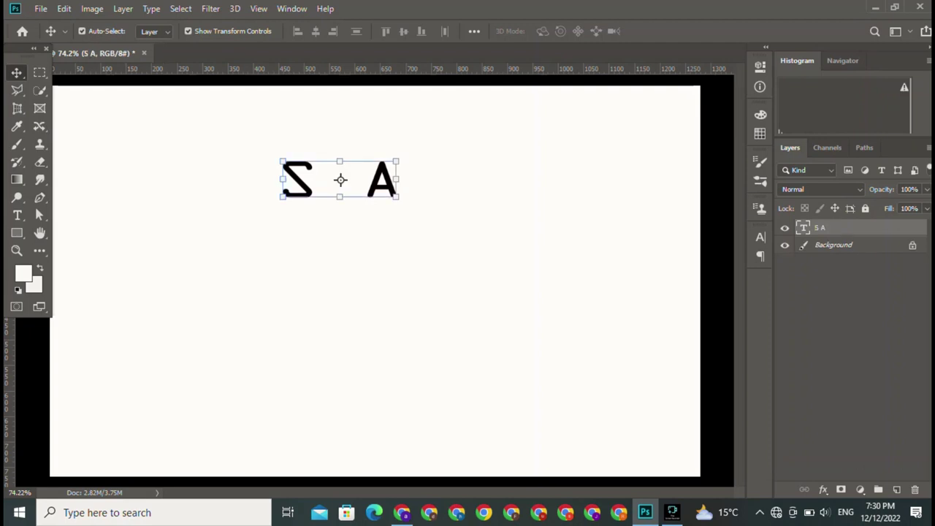
# Rasterize the S A type, undo a trial scaling, and convert it to a smart object
pyautogui.rightClick(817, 228)
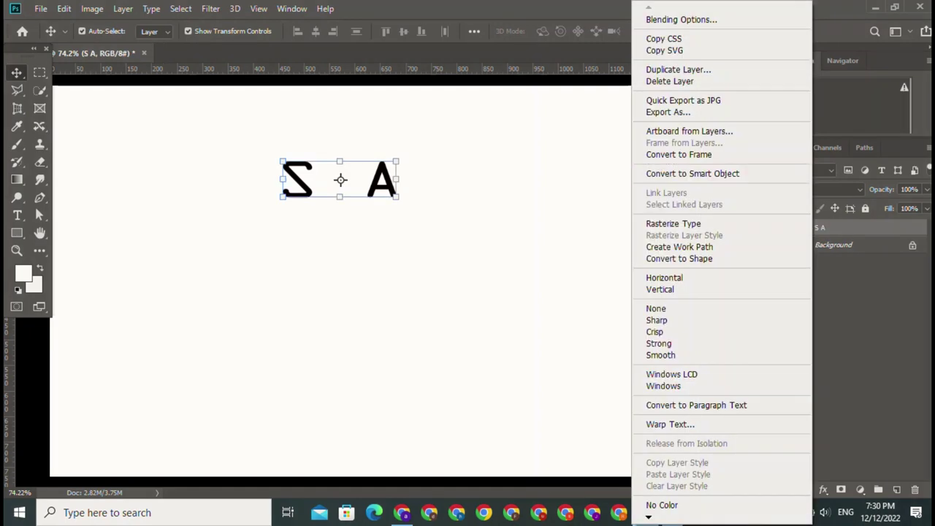
pyautogui.click(673, 223)
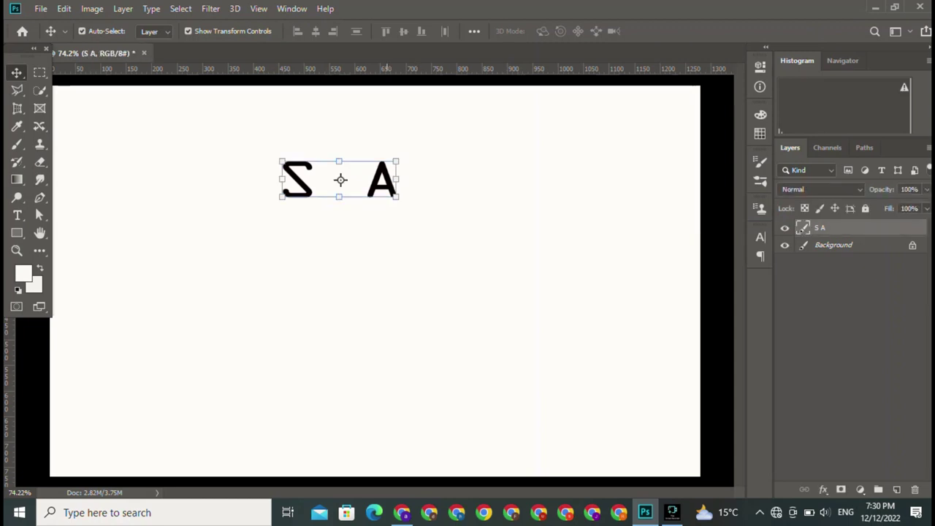
pyautogui.hotkey('ctrl', 't')
pyautogui.moveTo(399, 197); pyautogui.dragTo(639, 275)
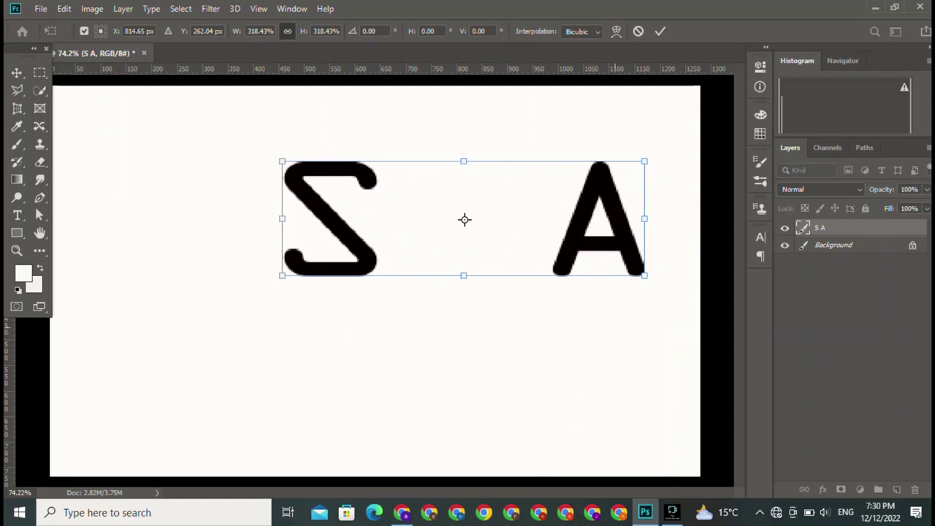
pyautogui.hotkey('ctrl', 'z')
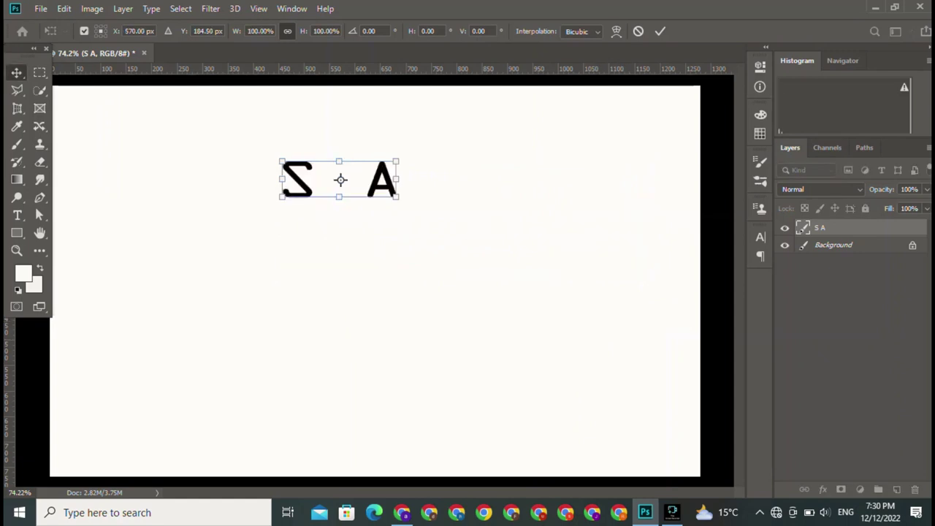
pyautogui.press('Escape')
pyautogui.rightClick(847, 227)
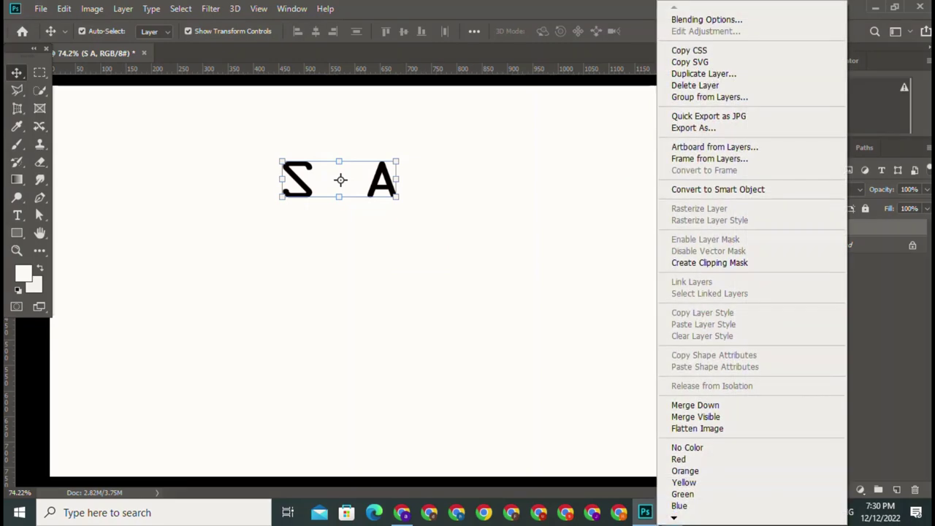
pyautogui.click(731, 188)
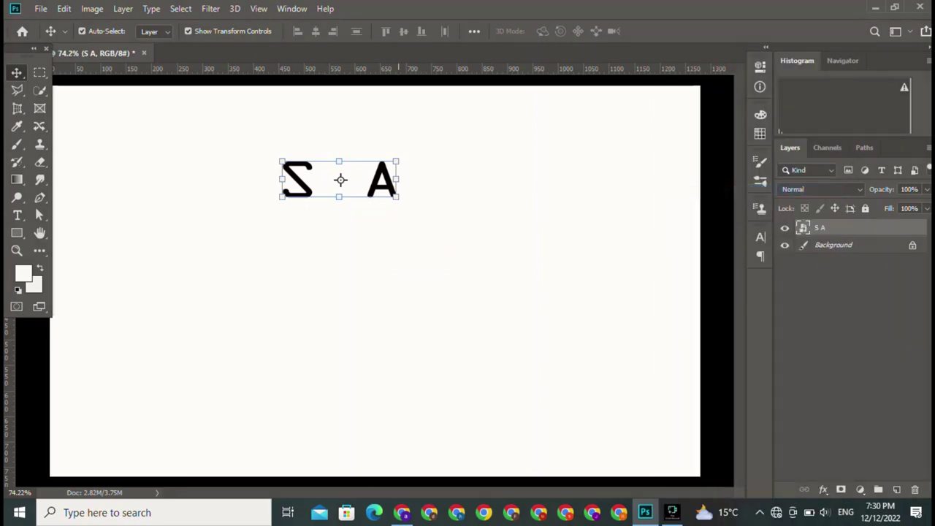
# Scale S A to about 430%, move it to the canvas centre, and commit the transform
pyautogui.moveTo(398, 197); pyautogui.dragTo(652, 278)
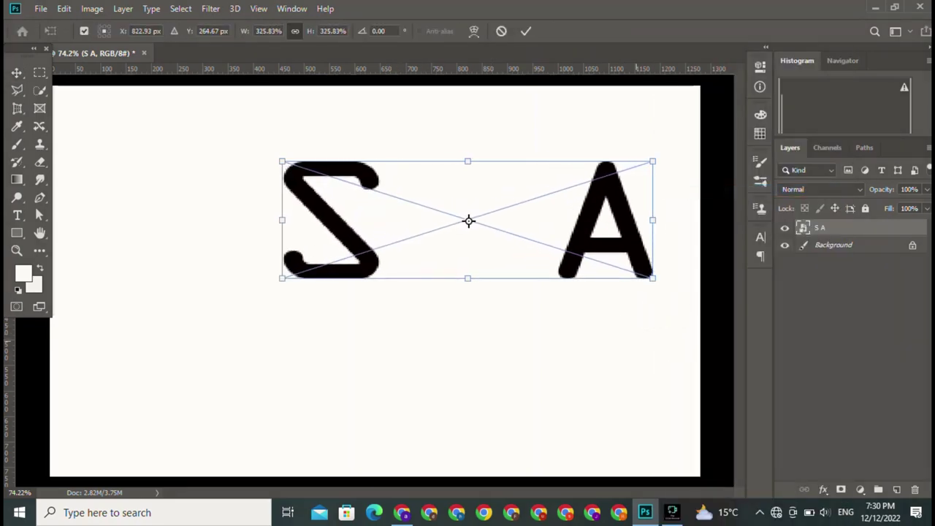
pyautogui.moveTo(578, 178); pyautogui.dragTo(473, 239)
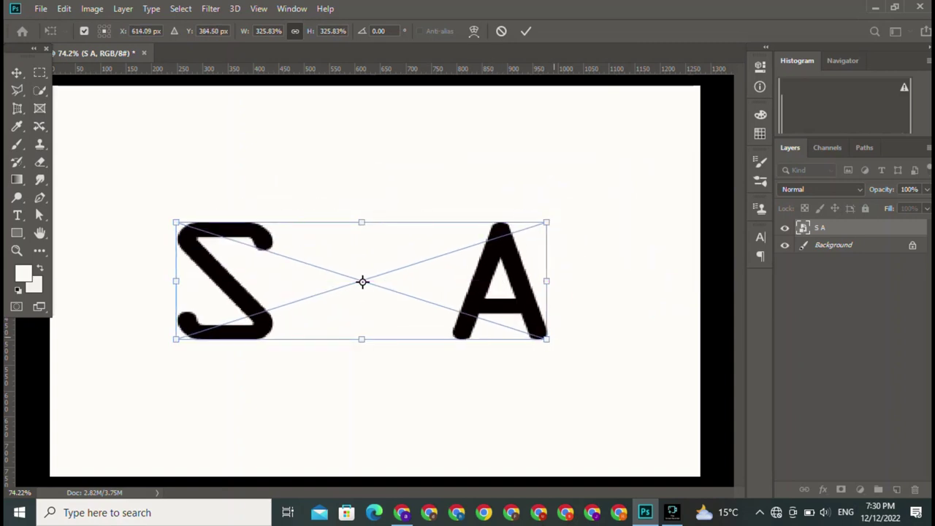
pyautogui.moveTo(549, 340); pyautogui.dragTo(665, 377)
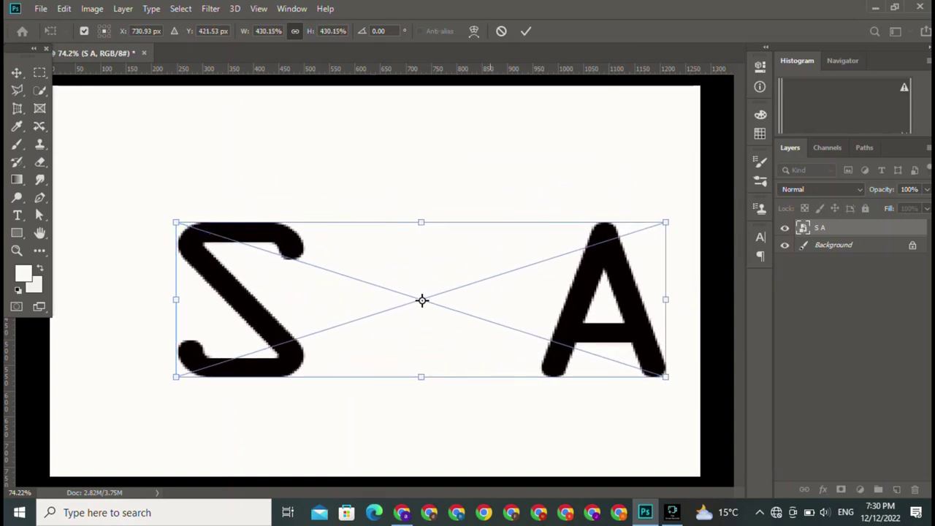
pyautogui.moveTo(423, 301); pyautogui.dragTo(407, 275)
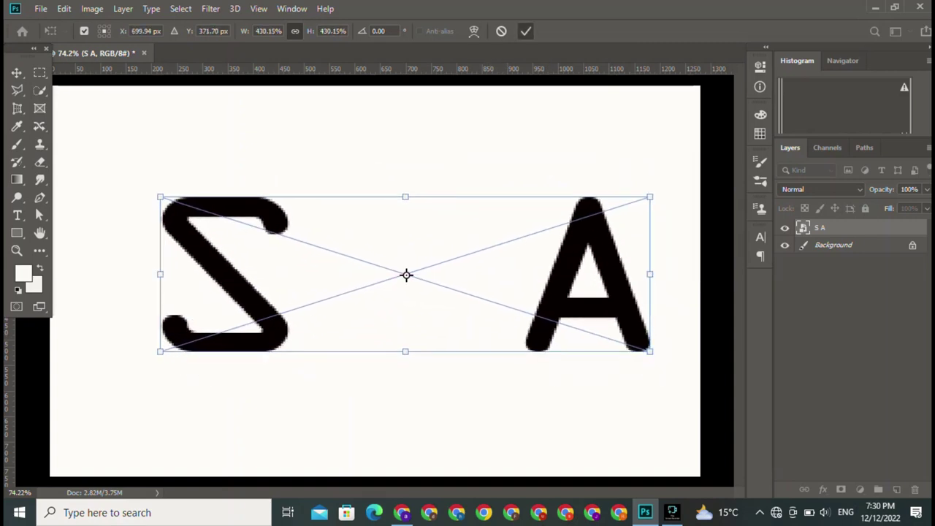
pyautogui.press('Return')
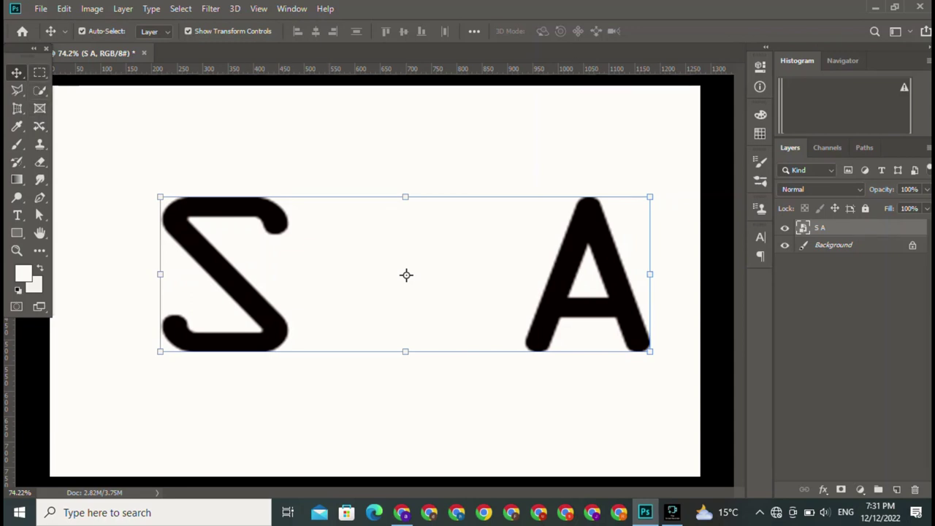
# Build a rectangular selection covering the A, excluding its top strip
pyautogui.click(39, 71)
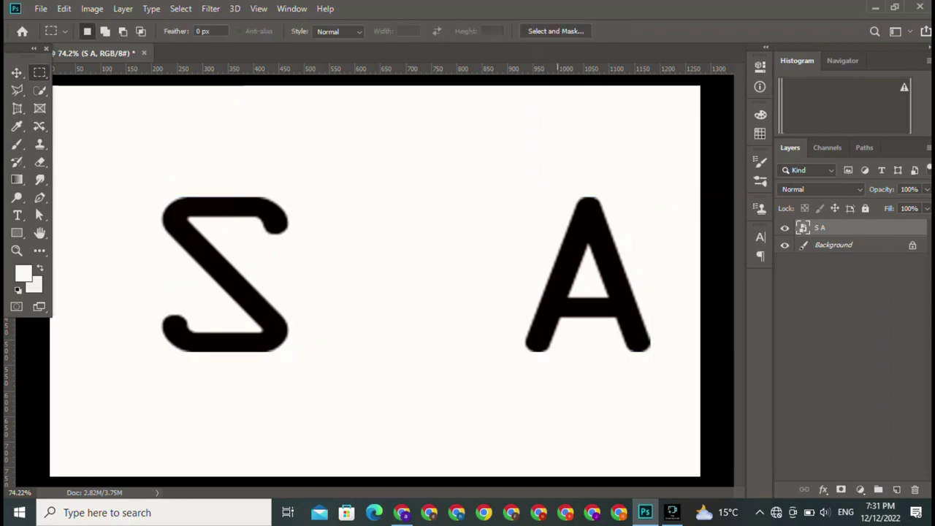
pyautogui.moveTo(535, 173)
pyautogui.mouseDown()
pyautogui.moveTo(657, 376)
pyautogui.moveTo(653, 354)
pyautogui.mouseUp()
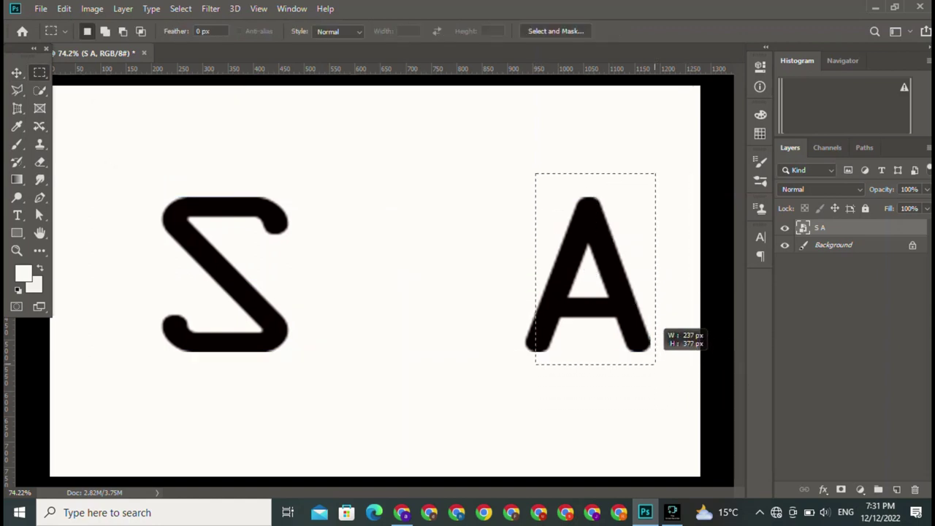
pyautogui.hotkey('ctrl', 'd')
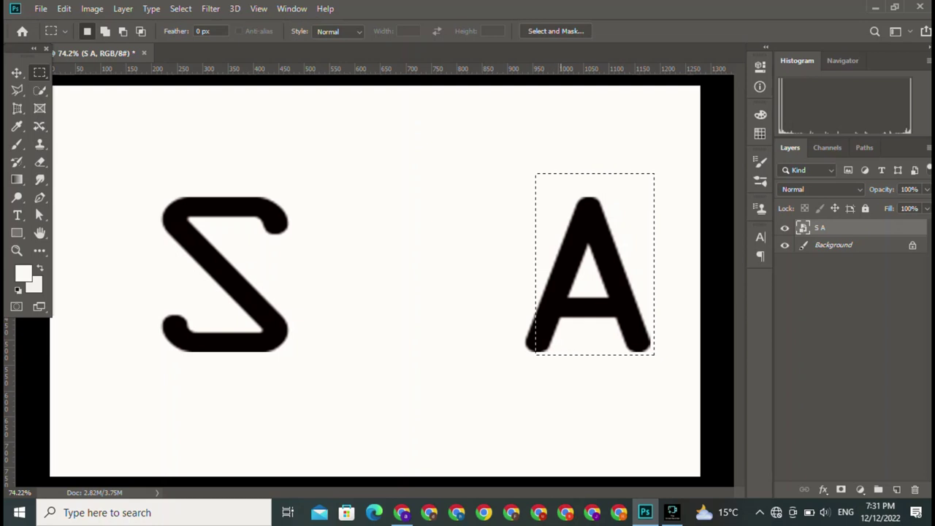
pyautogui.hotkey('ctrl', 'd')
pyautogui.moveTo(561, 173); pyautogui.dragTo(522, 351)
pyautogui.click(104, 30)
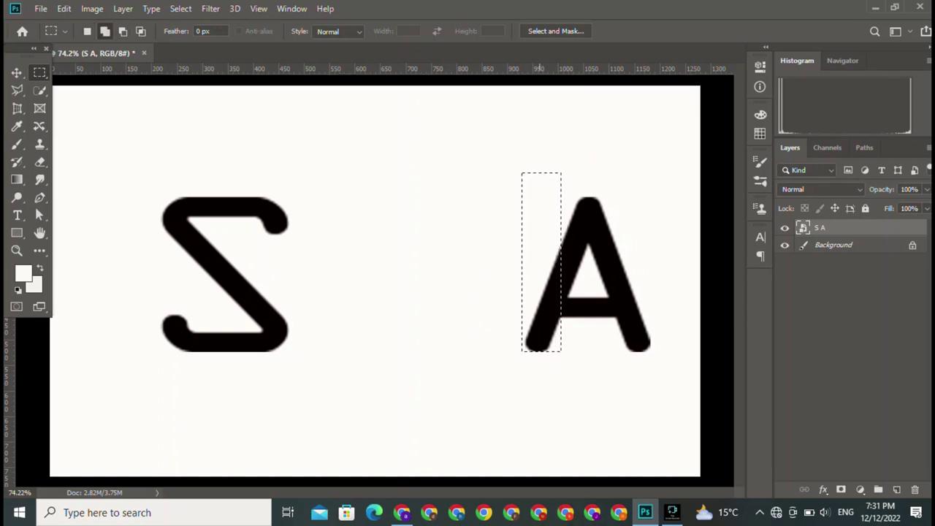
pyautogui.moveTo(539, 171)
pyautogui.mouseDown()
pyautogui.moveTo(687, 357)
pyautogui.moveTo(655, 351)
pyautogui.mouseUp()
pyautogui.press('alt')
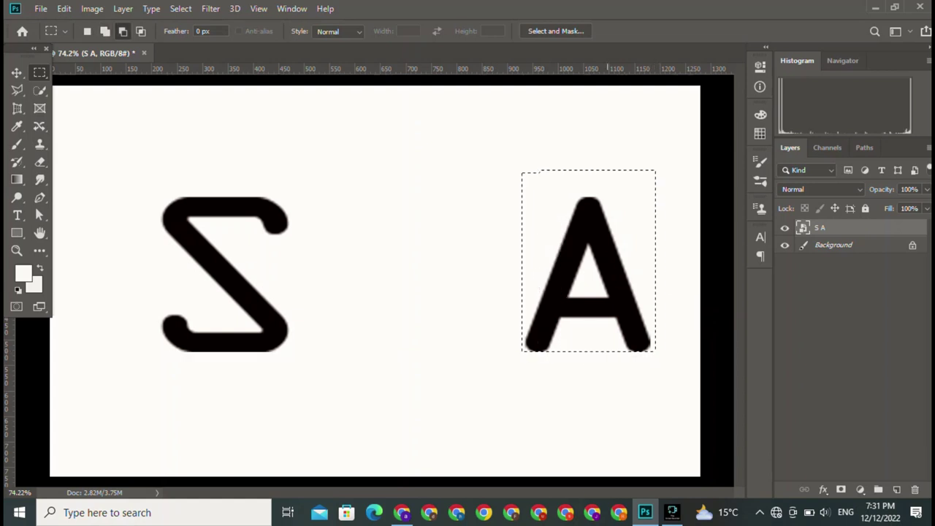
pyautogui.moveTo(482, 150); pyautogui.dragTo(661, 193)
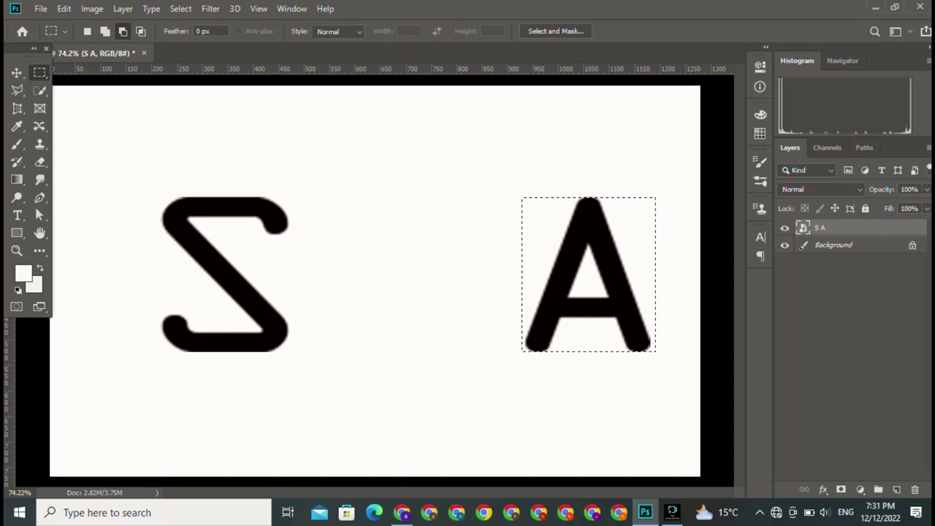
pyautogui.rightClick(562, 234)
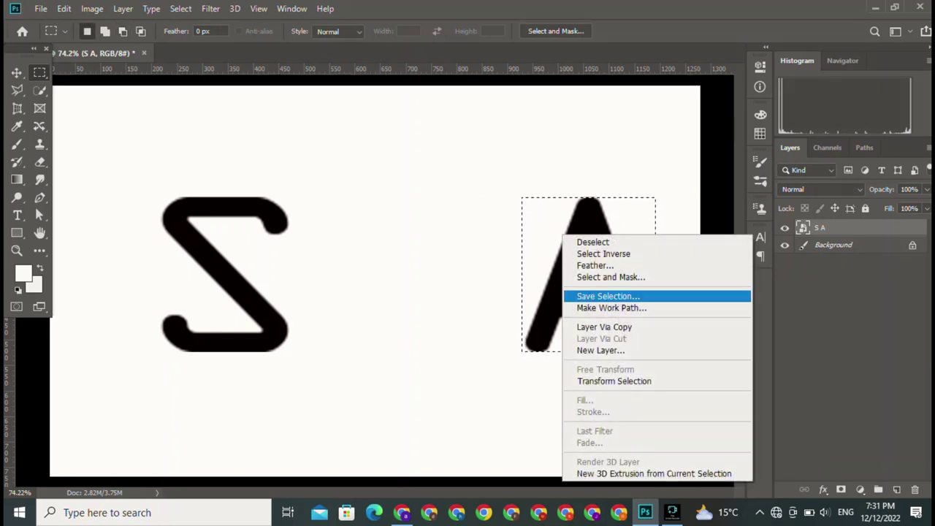
pyautogui.press('Escape')
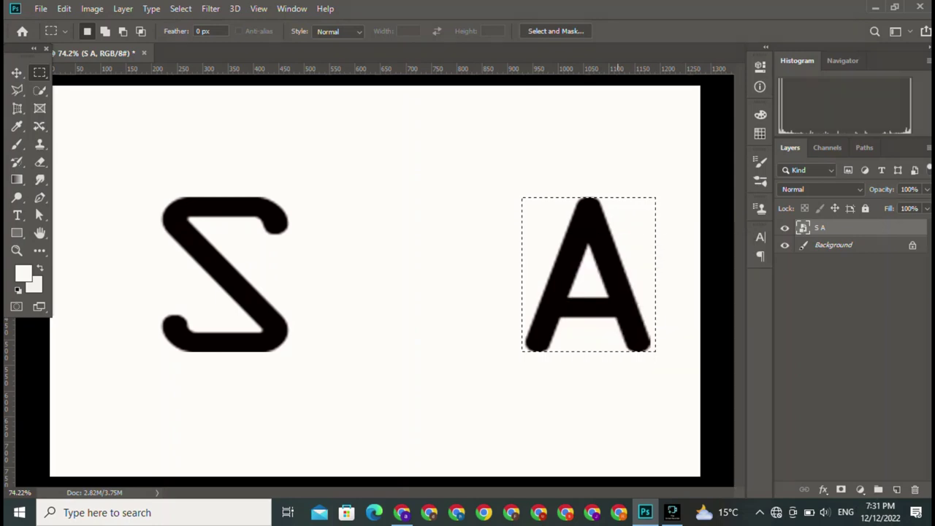
# Rasterize the S A layer and copy the selected A onto new Layer 1
pyautogui.rightClick(840, 227)
pyautogui.click(701, 243)
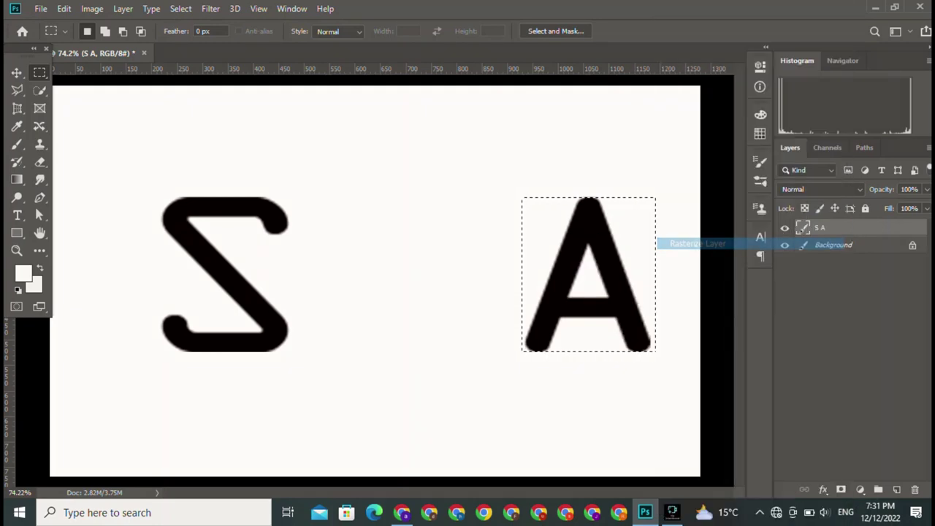
pyautogui.rightClick(555, 248)
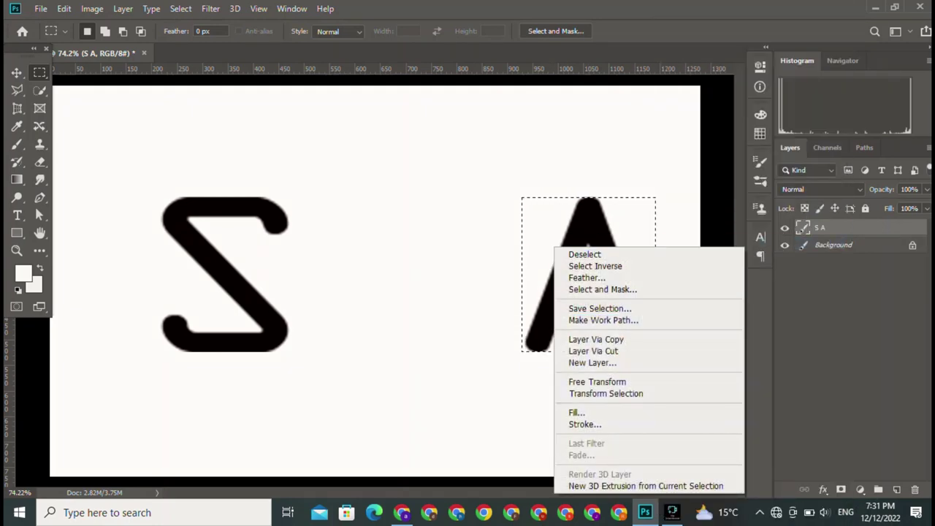
pyautogui.click(596, 339)
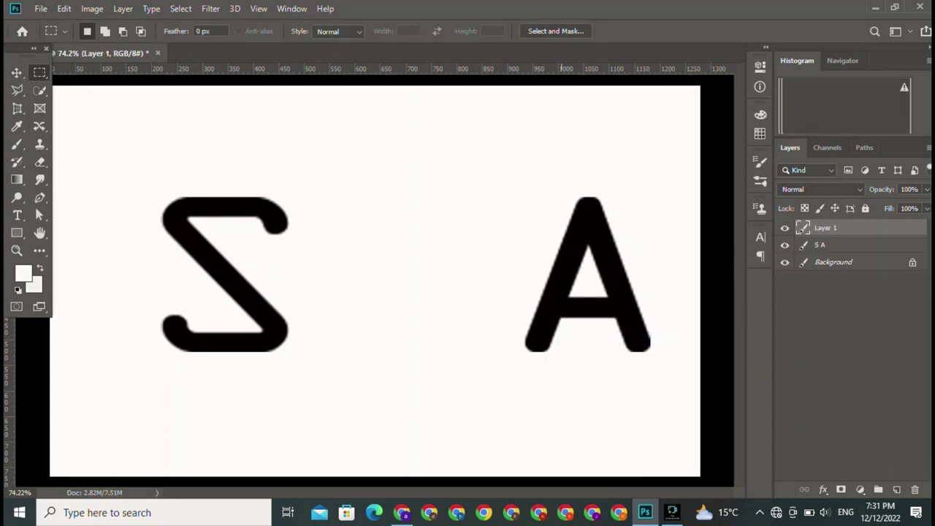
# Copy the marqueed S onto new Layer 2 and delete the original S A layer
pyautogui.press('v')
pyautogui.click(826, 244)
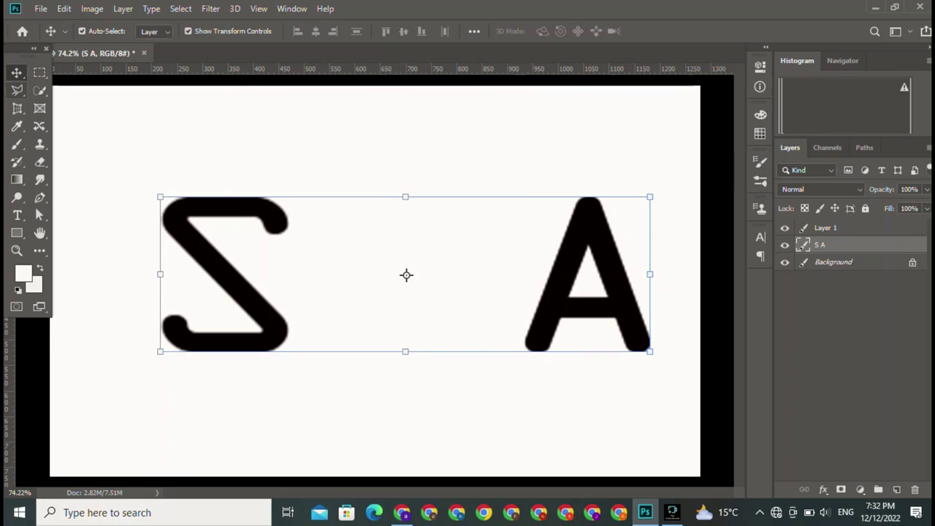
pyautogui.click(39, 71)
pyautogui.moveTo(148, 184); pyautogui.dragTo(294, 385)
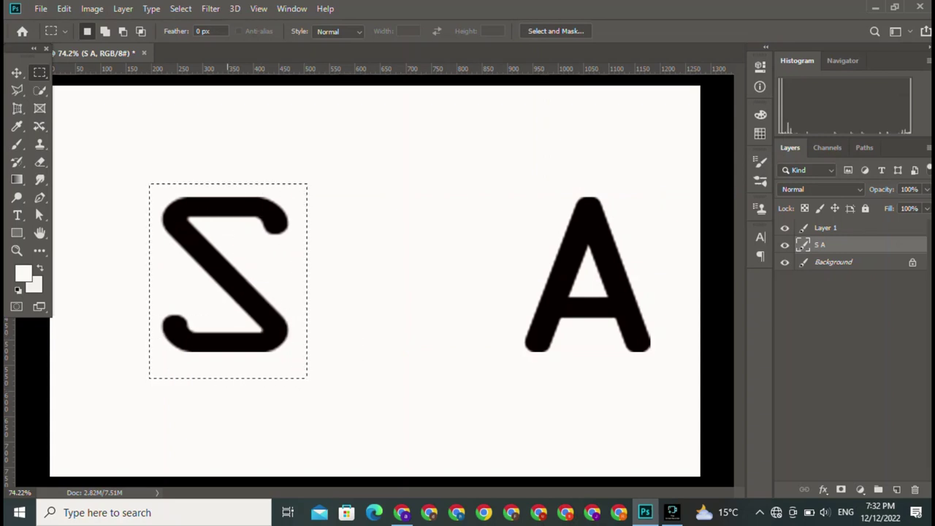
pyautogui.rightClick(228, 285)
pyautogui.click(270, 125)
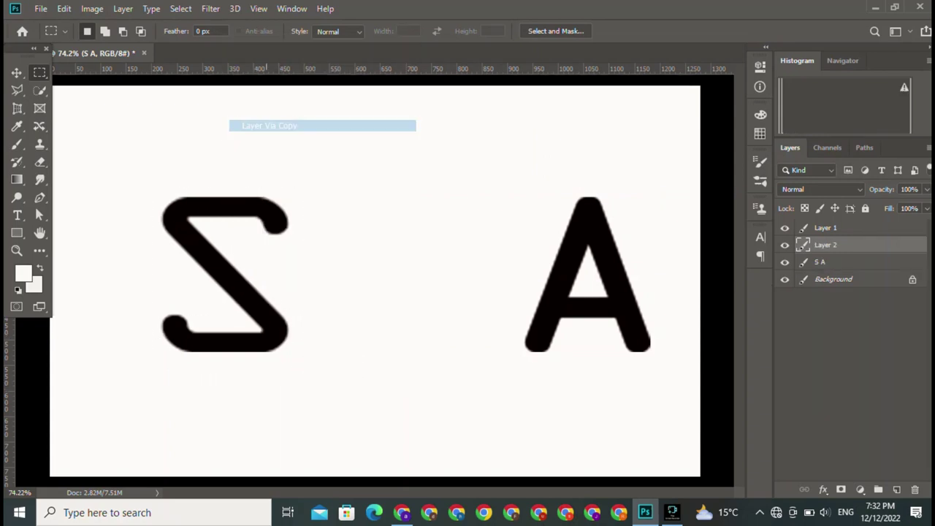
pyautogui.click(820, 261)
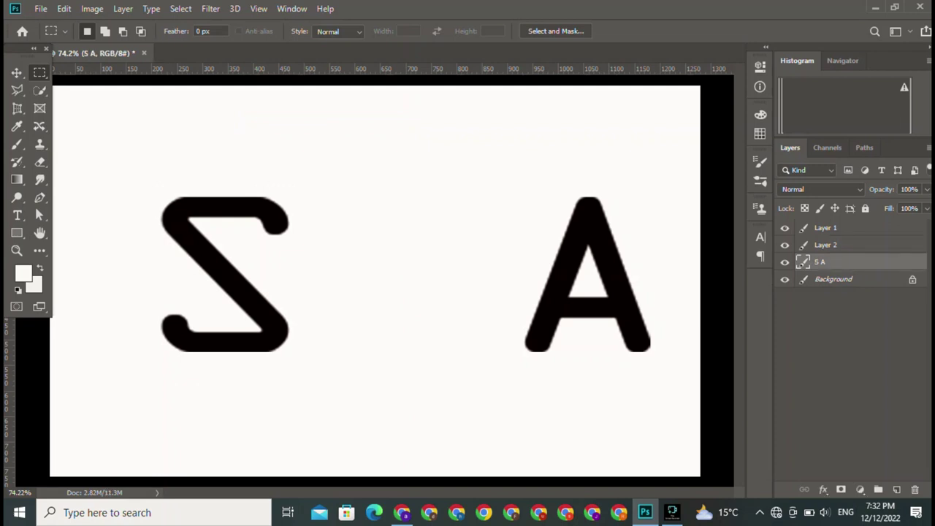
pyautogui.press('Delete')
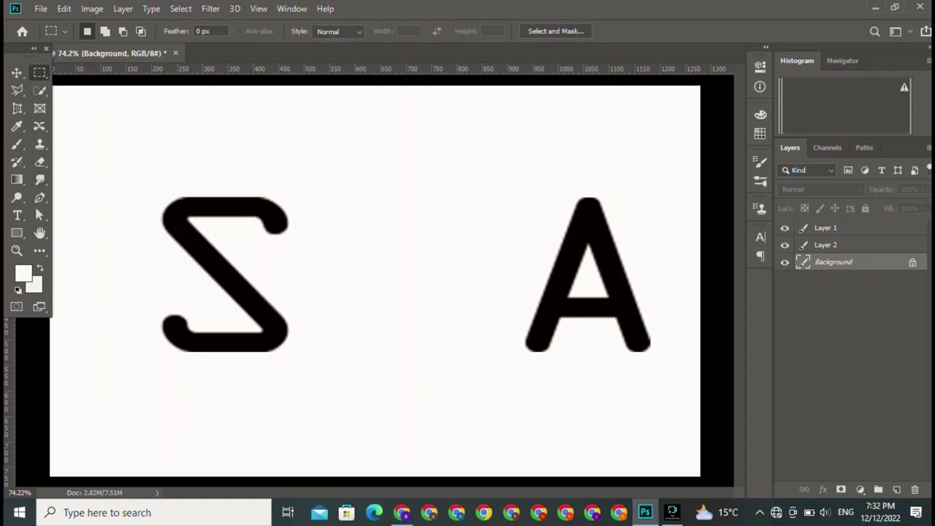
# Move the S about 224 px right, space the A beside it, and select the A's left half
pyautogui.press('v')
pyautogui.moveTo(219, 215); pyautogui.dragTo(393, 216)
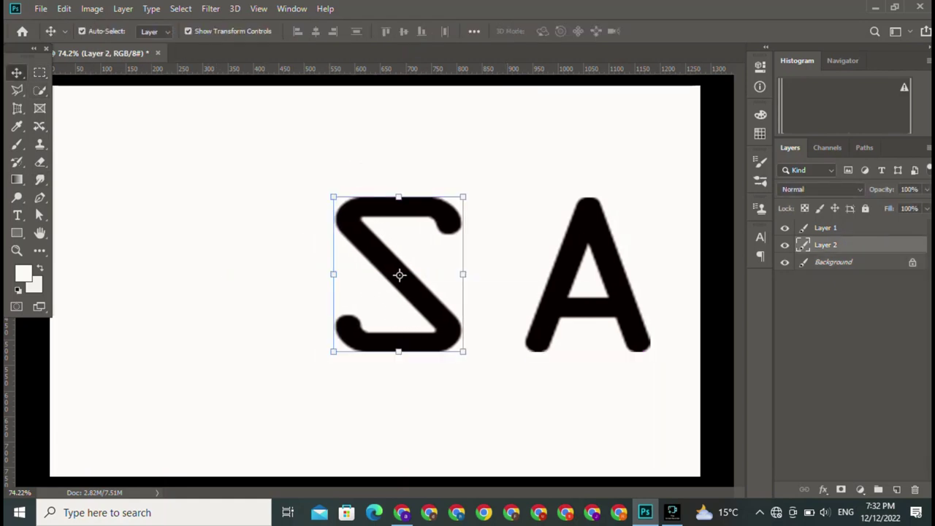
pyautogui.moveTo(599, 219); pyautogui.dragTo(538, 219)
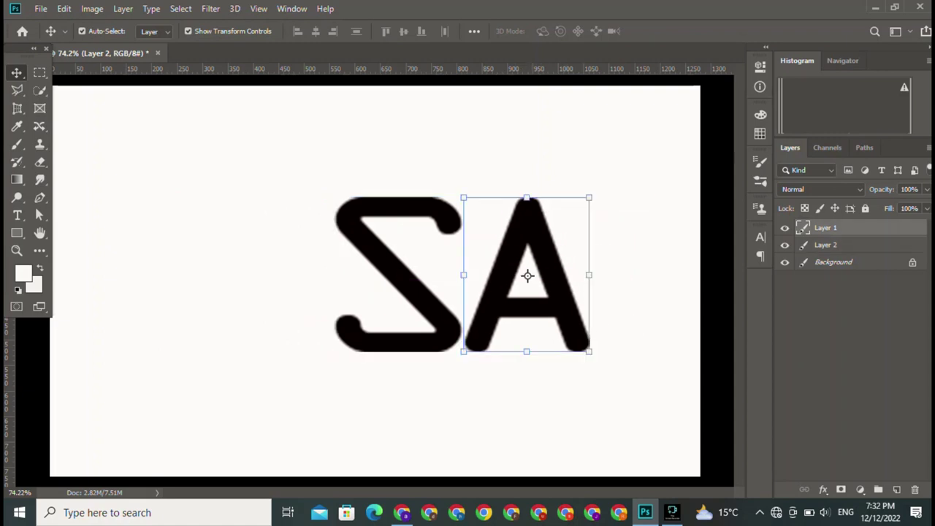
pyautogui.moveTo(531, 207); pyautogui.dragTo(614, 214)
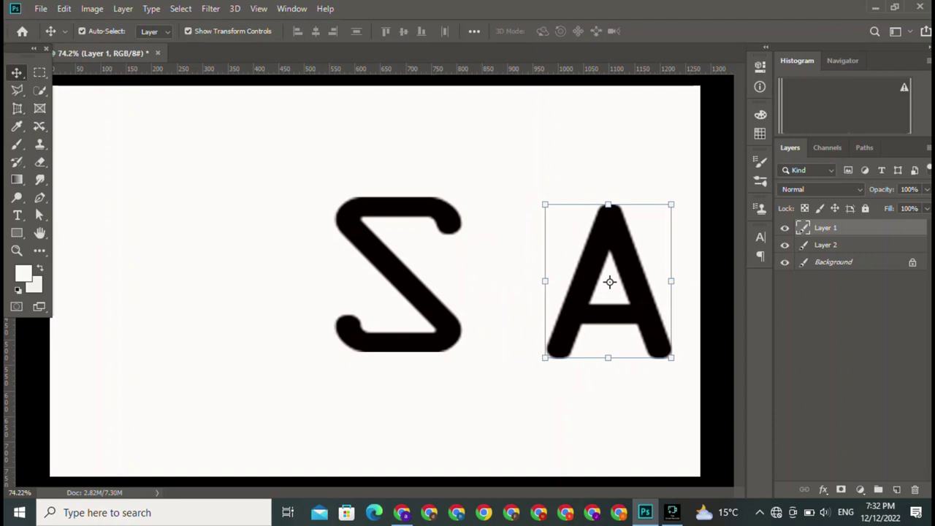
pyautogui.press('m')
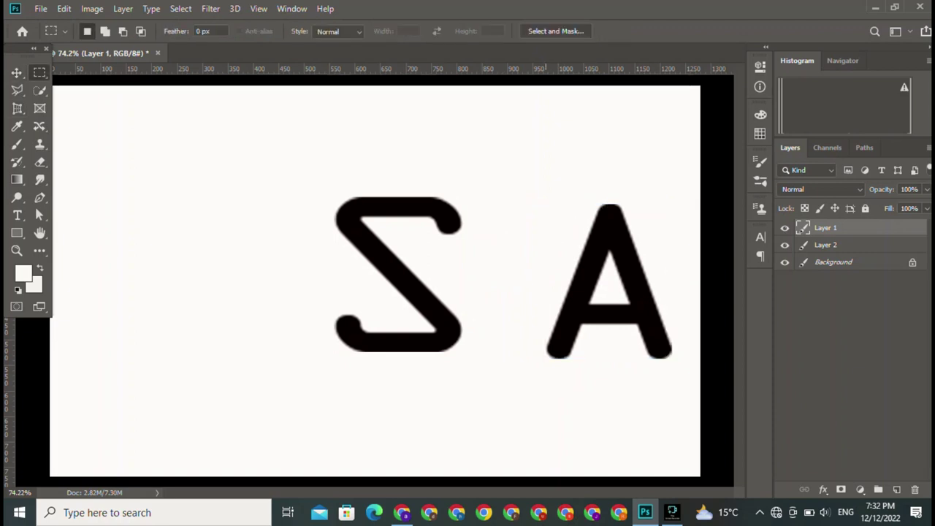
pyautogui.moveTo(539, 204)
pyautogui.mouseDown()
pyautogui.moveTo(624, 364)
pyautogui.moveTo(608, 360)
pyautogui.mouseUp()
# Cut the A's left half onto Layer 3 and nudge both halves to leave a thin gap
pyautogui.rightClick(561, 343)
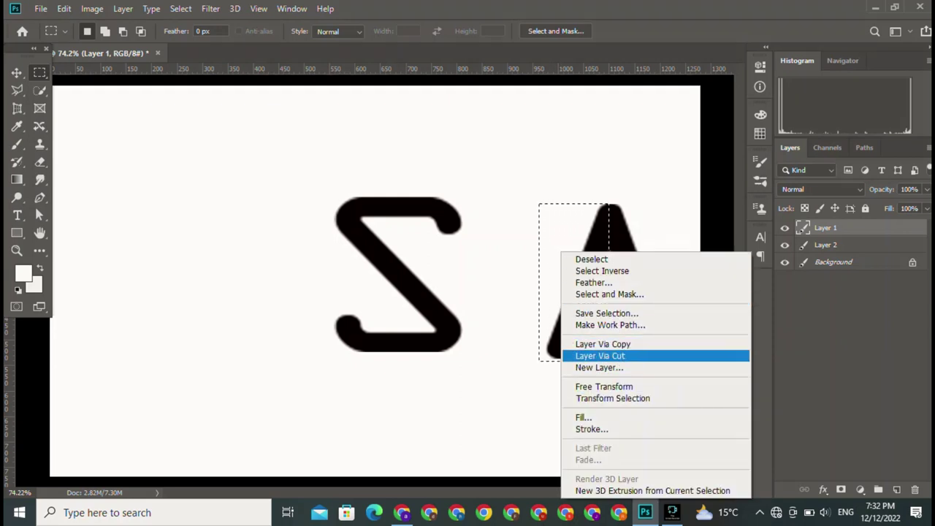
pyautogui.click(600, 356)
pyautogui.press('v')
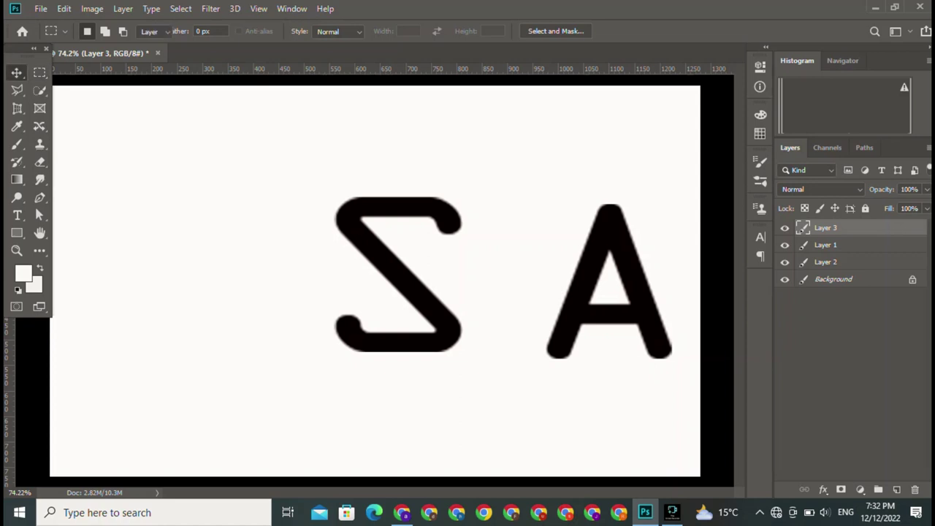
pyautogui.moveTo(607, 219); pyautogui.dragTo(596, 219)
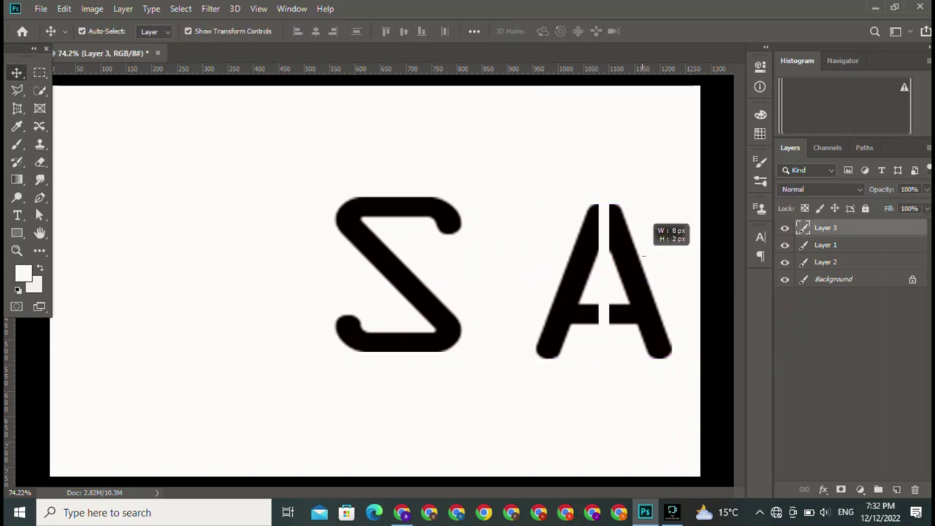
pyautogui.click(641, 276)
pyautogui.moveTo(640, 276); pyautogui.dragTo(630, 277)
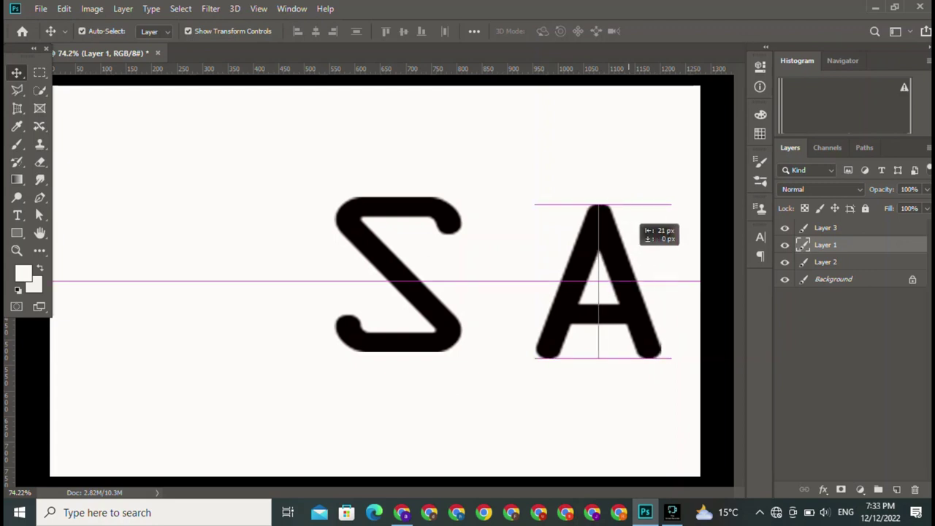
pyautogui.moveTo(637, 223); pyautogui.dragTo(637, 222)
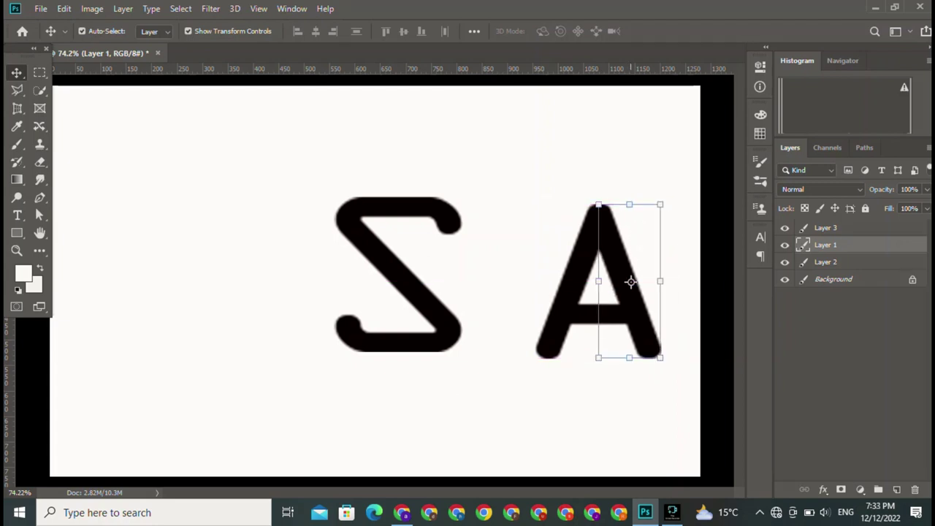
pyautogui.moveTo(630, 281); pyautogui.dragTo(632, 281)
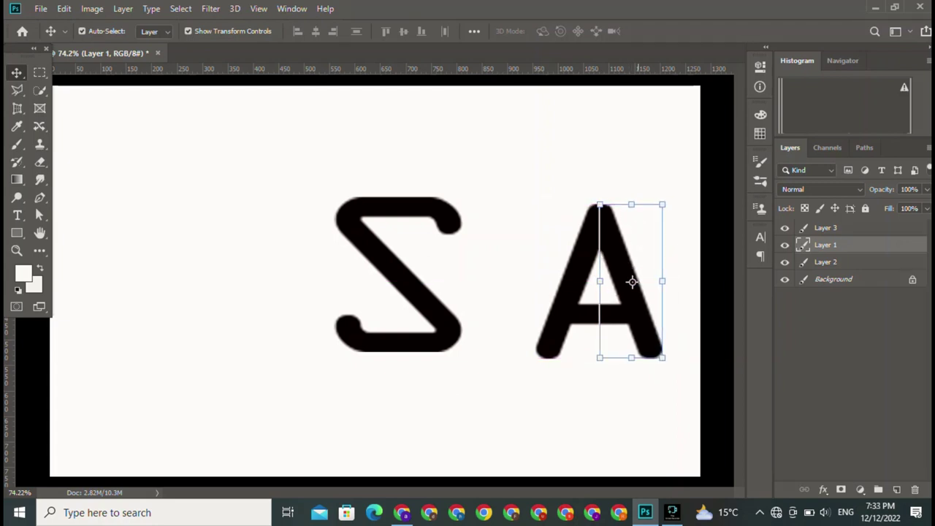
pyautogui.click(499, 409)
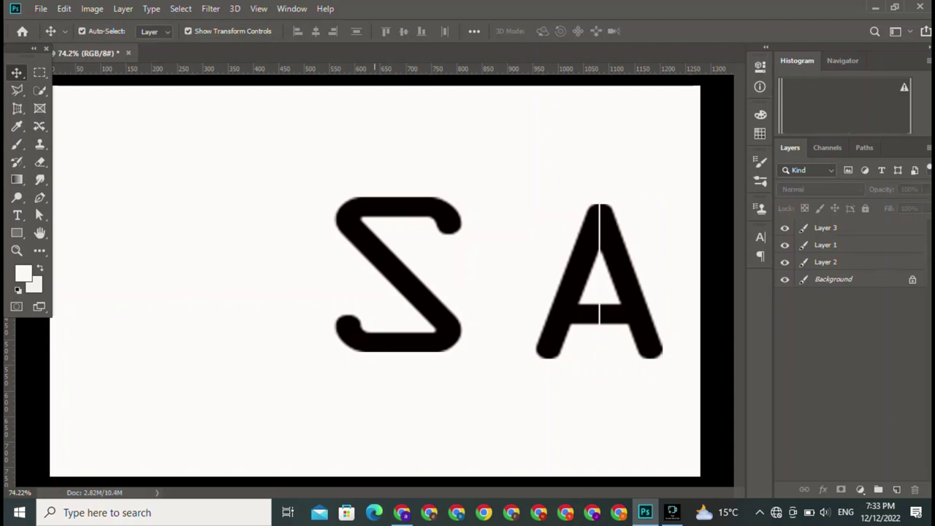
# Select the S's left half including its top edge and cut it onto Layer 4
pyautogui.click(397, 271)
pyautogui.press('m')
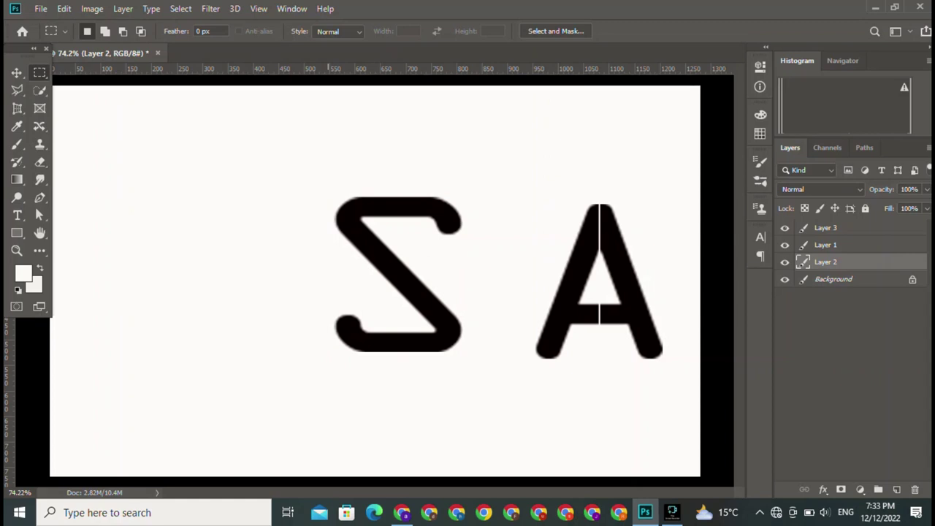
pyautogui.moveTo(328, 202)
pyautogui.mouseDown()
pyautogui.moveTo(384, 337)
pyautogui.moveTo(406, 352)
pyautogui.mouseUp()
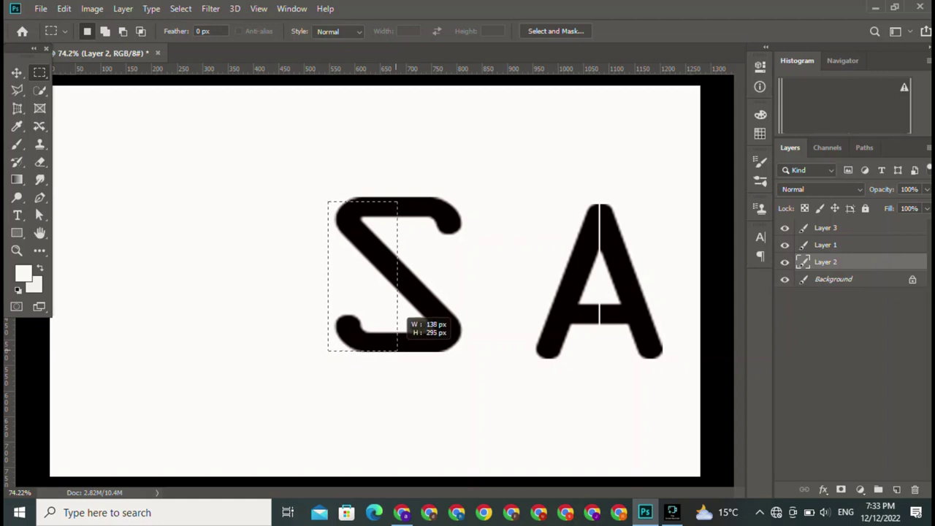
pyautogui.hotkey('ctrl', 'd')
pyautogui.moveTo(407, 352); pyautogui.dragTo(328, 201)
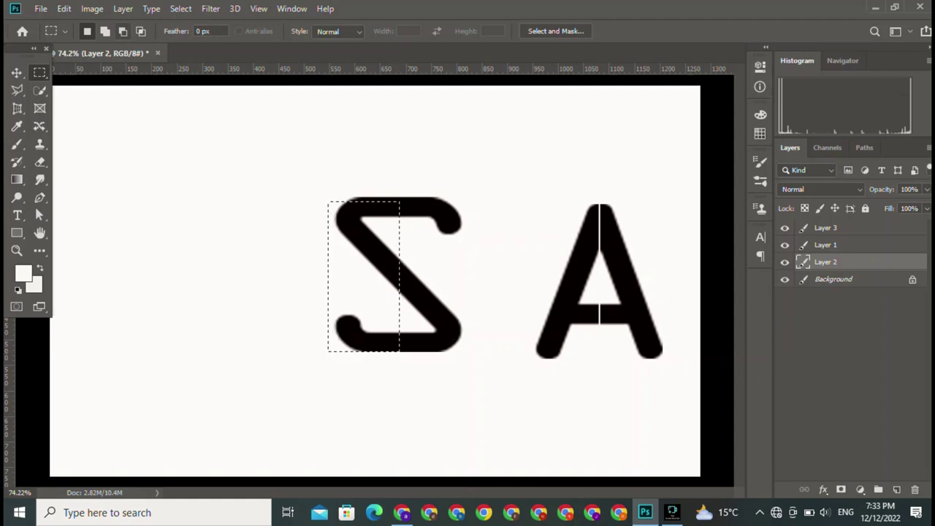
pyautogui.press('shift')
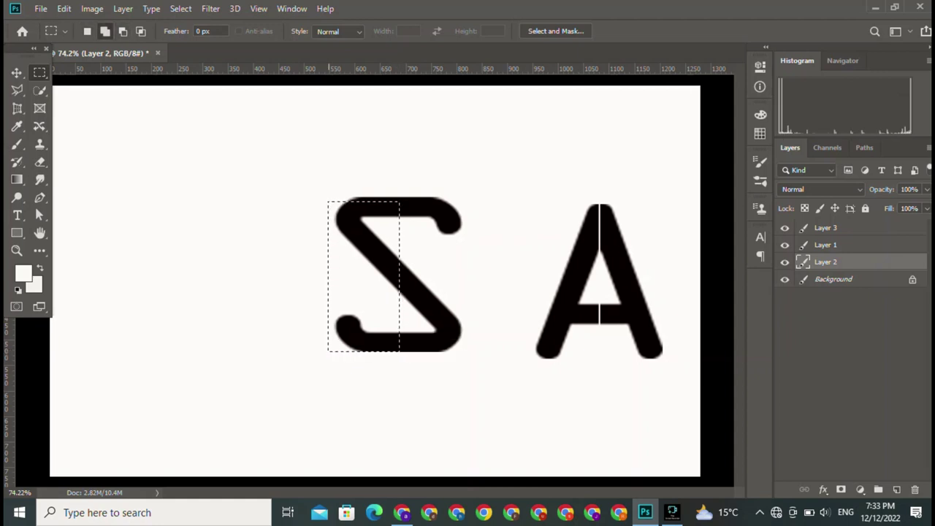
pyautogui.moveTo(325, 193)
pyautogui.mouseDown()
pyautogui.moveTo(399, 214)
pyautogui.moveTo(398, 204)
pyautogui.mouseUp()
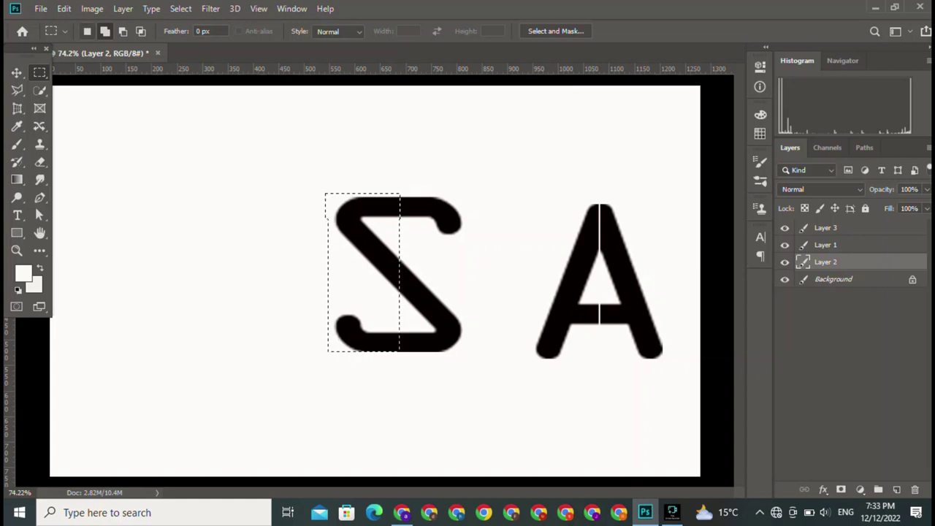
pyautogui.press('shift')
pyautogui.rightClick(352, 251)
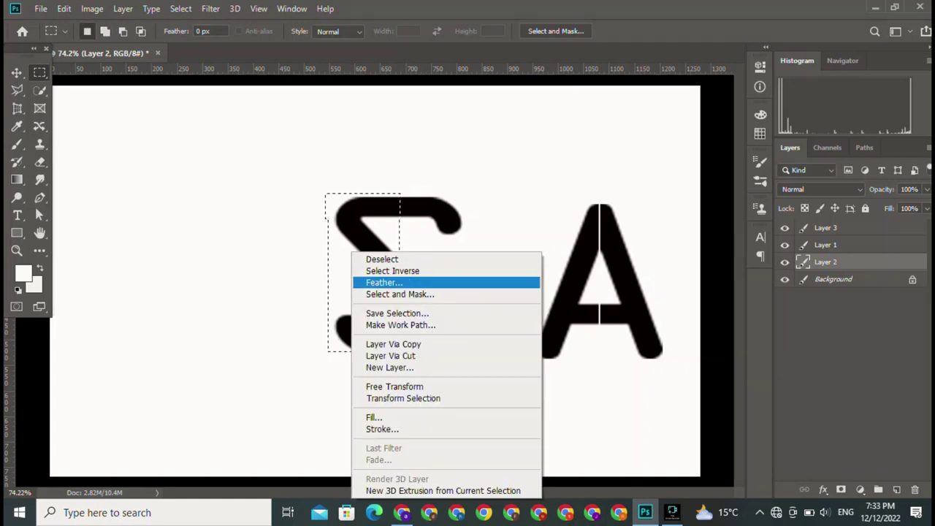
pyautogui.click(390, 356)
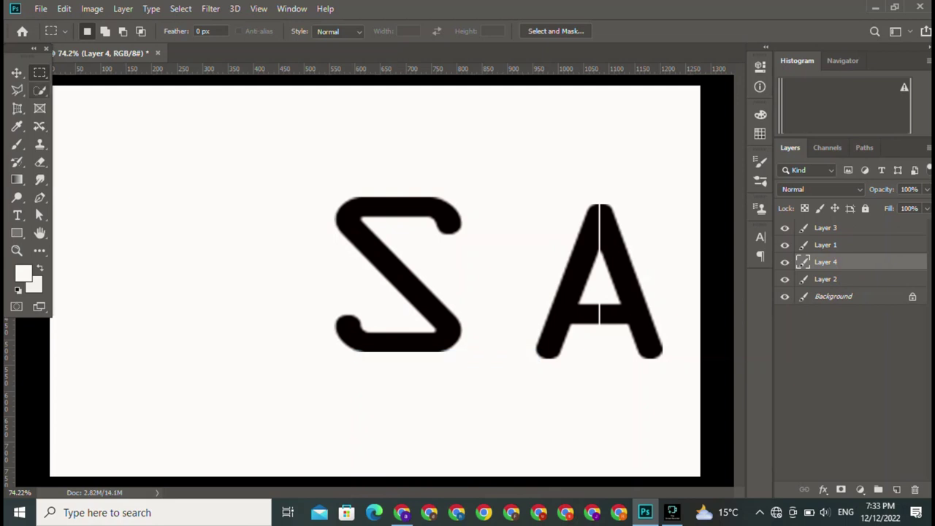
pyautogui.click(16, 73)
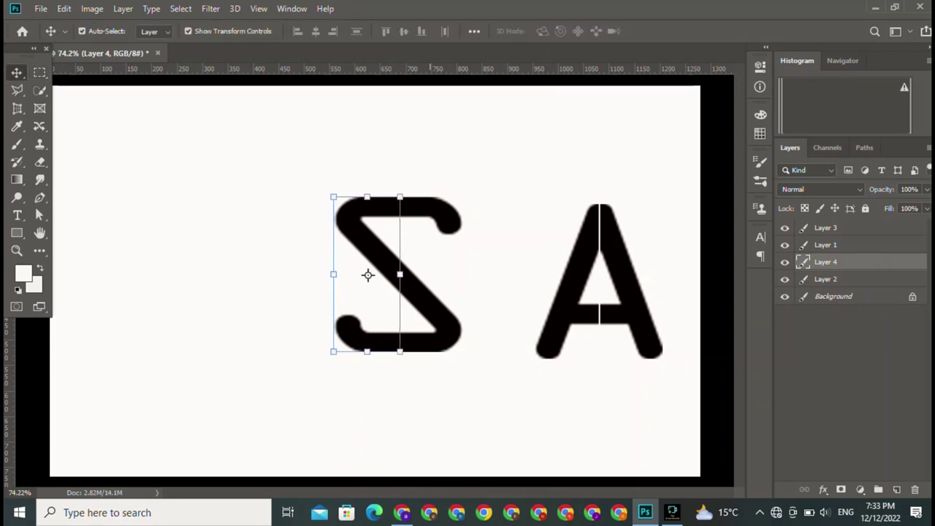
# Nudge the S's left half left to form a thin gap, then pick the S's right half on Layer 2
pyautogui.moveTo(368, 274)
pyautogui.mouseDown()
pyautogui.moveTo(357, 275)
pyautogui.moveTo(365, 271)
pyautogui.mouseUp()
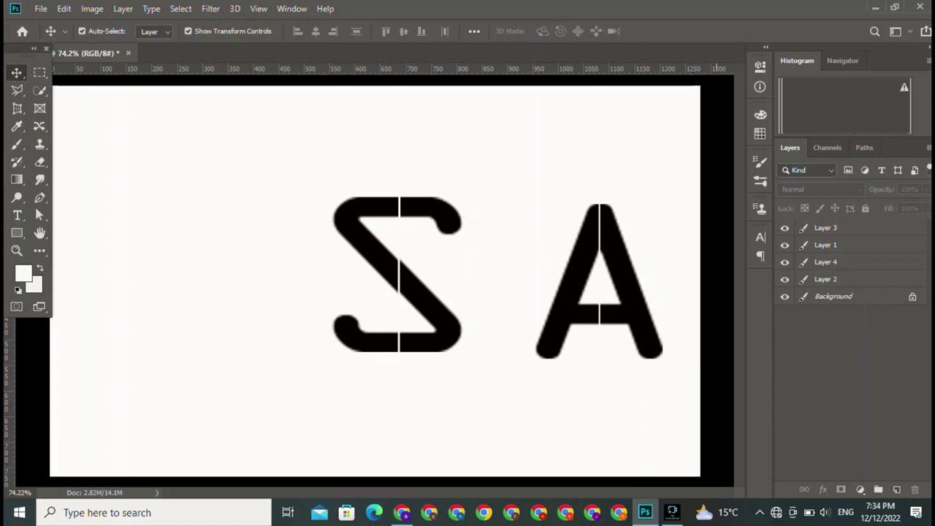
pyautogui.click(432, 273)
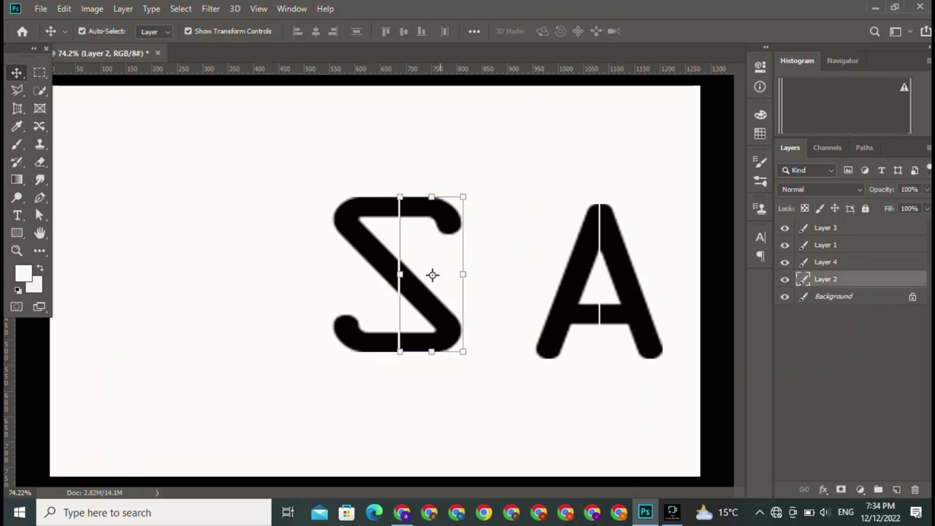
pyautogui.hotkey('ctrl', 'z')
pyautogui.click(432, 274)
pyautogui.hotkey('ctrl', 'z')
pyautogui.hotkey('ctrl', 'shift', 'z')
# Cut the S's curved top-right end onto its own layer and delete that layer
pyautogui.press('m')
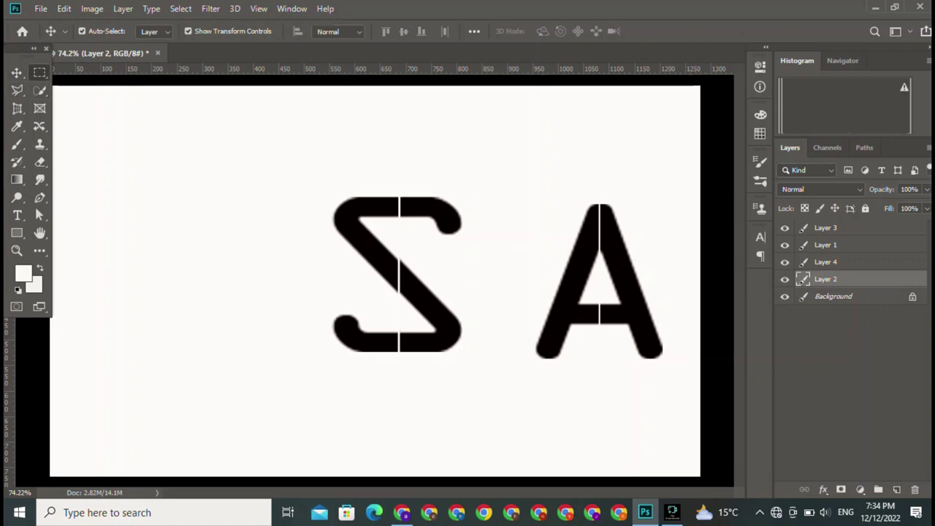
pyautogui.moveTo(399, 188); pyautogui.dragTo(469, 244)
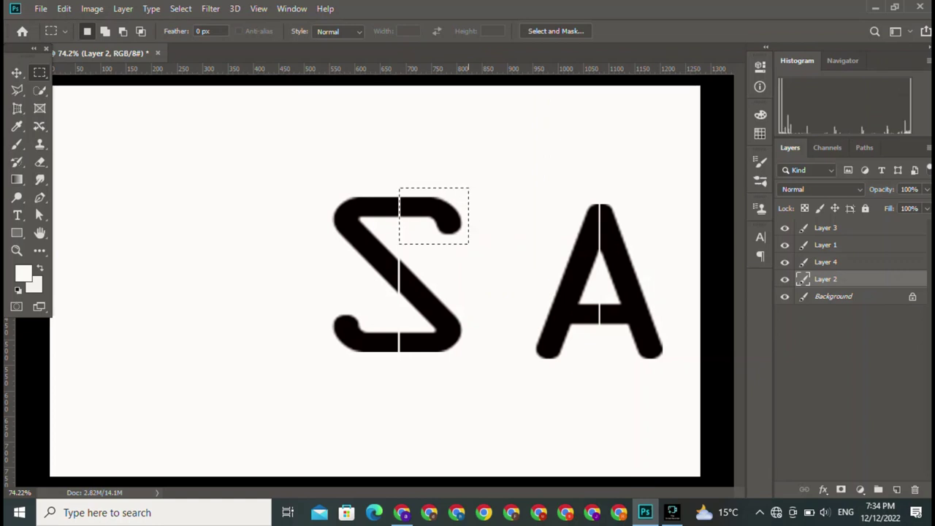
pyautogui.rightClick(438, 212)
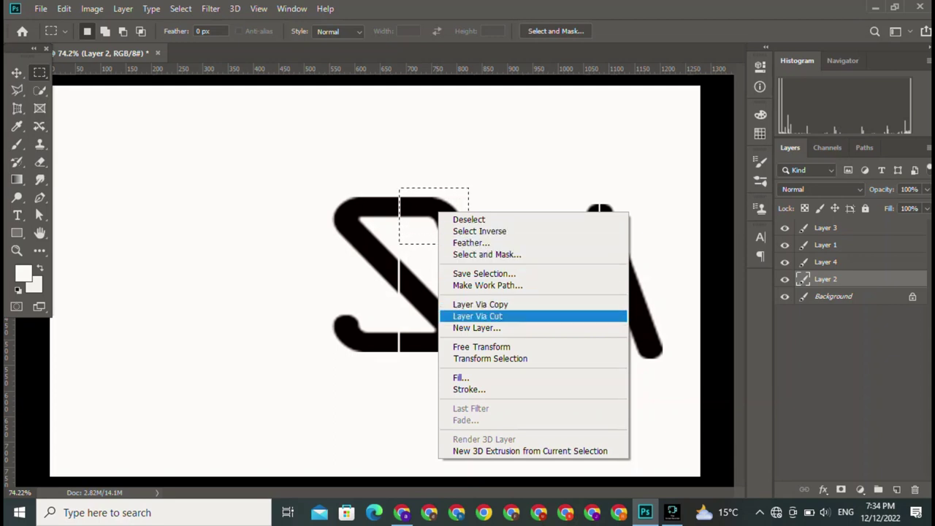
pyautogui.click(496, 316)
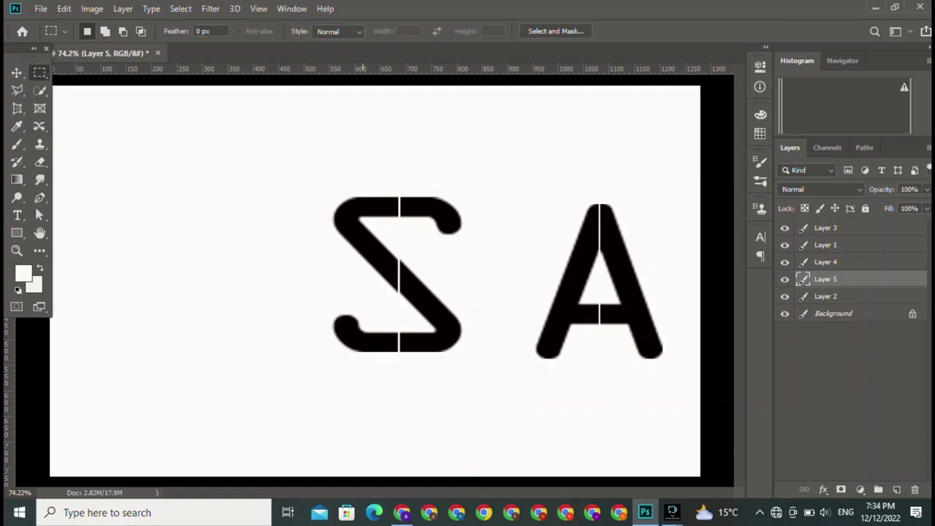
pyautogui.press('Delete')
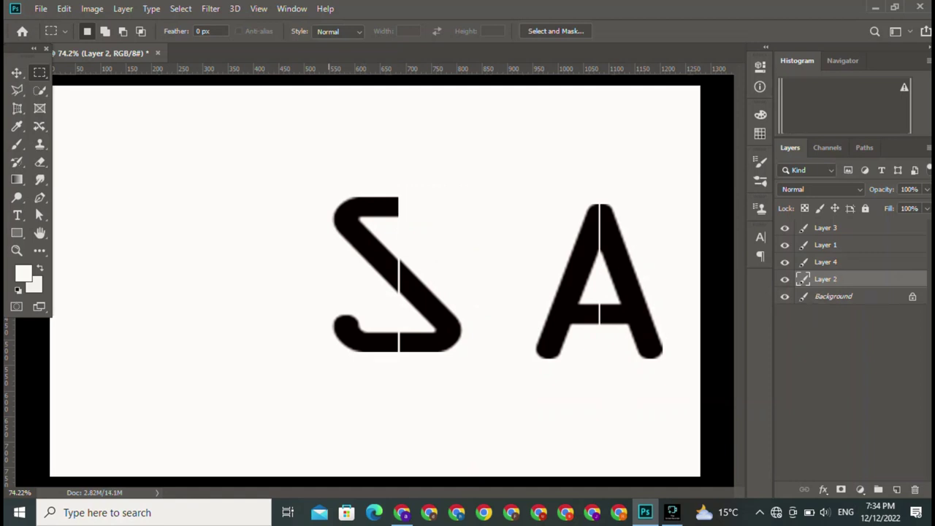
# Marquee the curled bottom-left hook of the S and try Layer Via Cut
pyautogui.moveTo(328, 306); pyautogui.dragTo(395, 366)
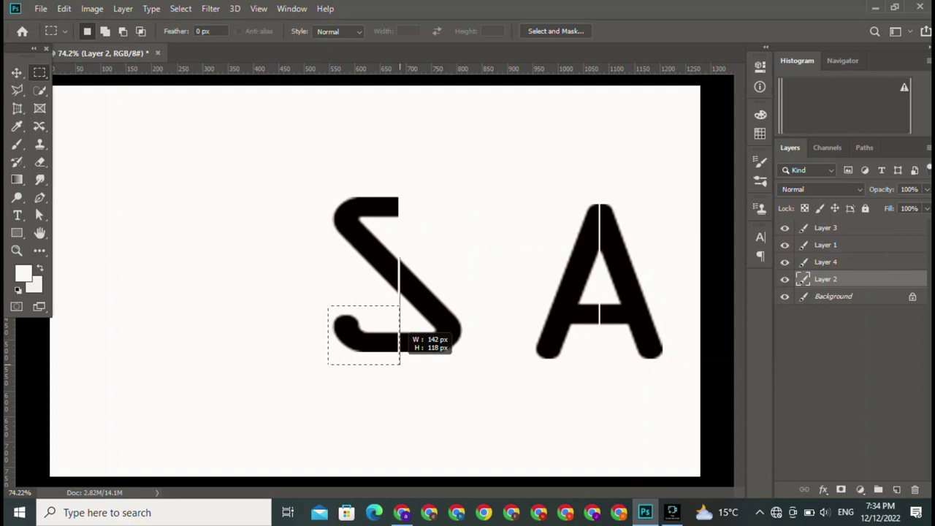
pyautogui.moveTo(395, 366); pyautogui.dragTo(399, 367)
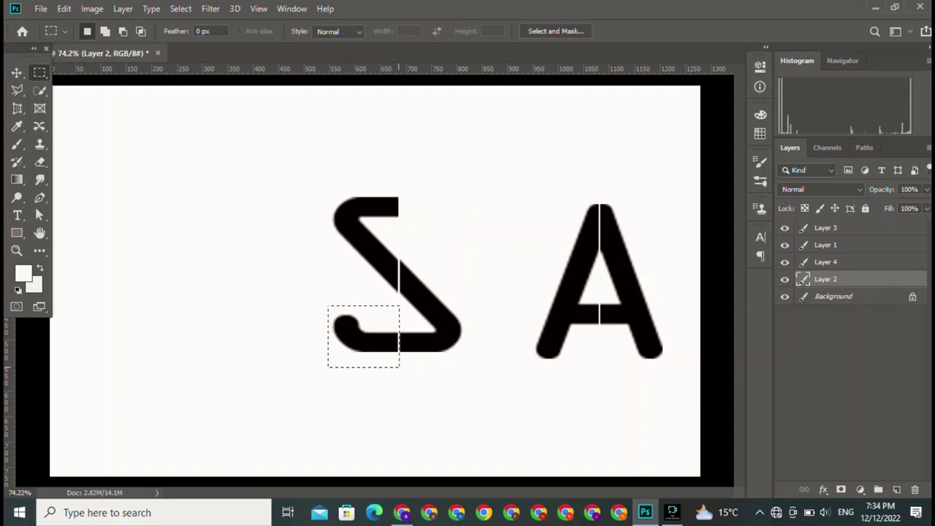
pyautogui.rightClick(339, 318)
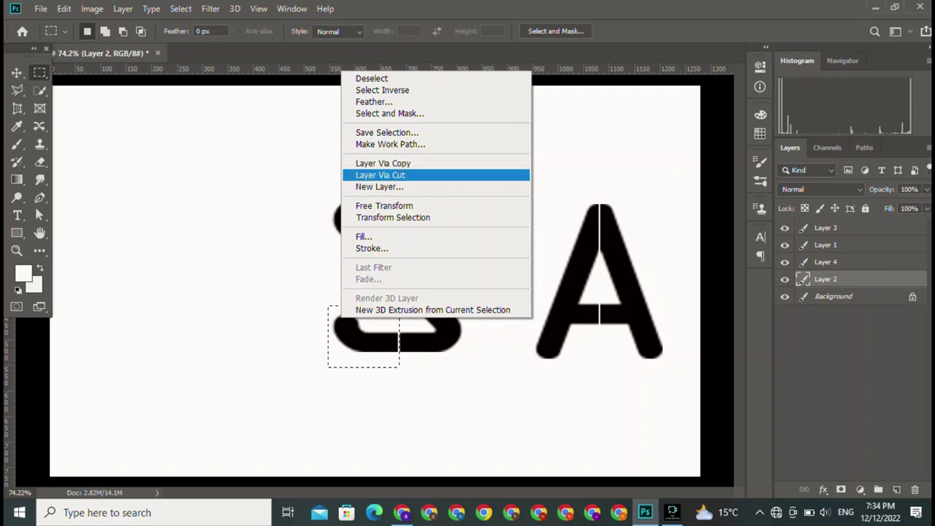
pyautogui.click(379, 174)
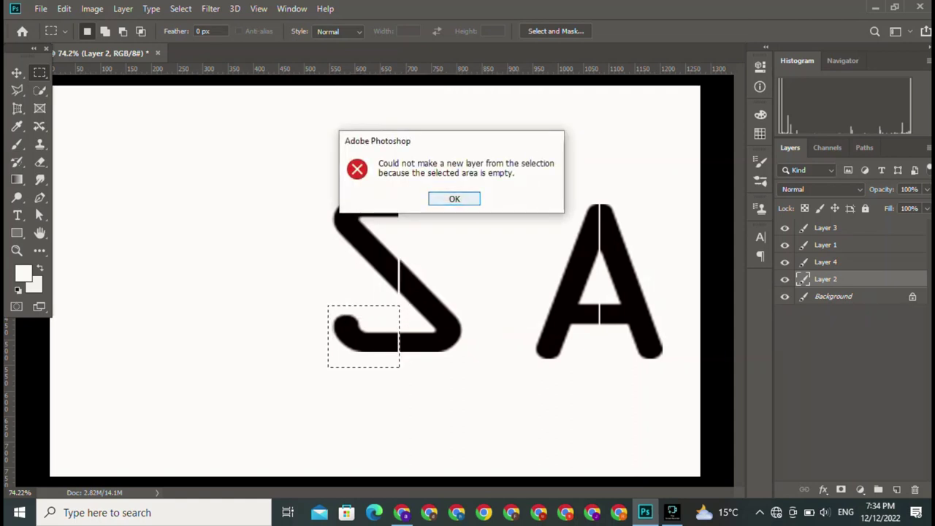
pyautogui.click(437, 199)
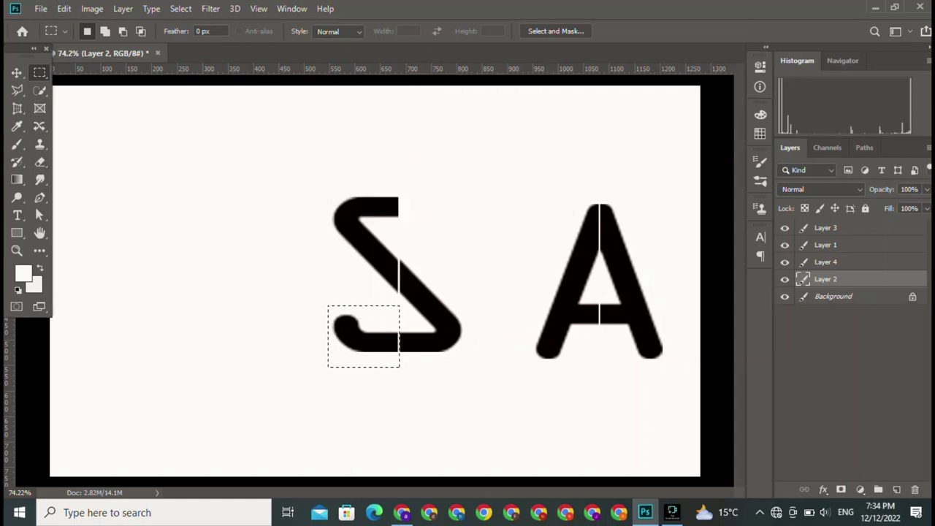
pyautogui.rightClick(343, 79)
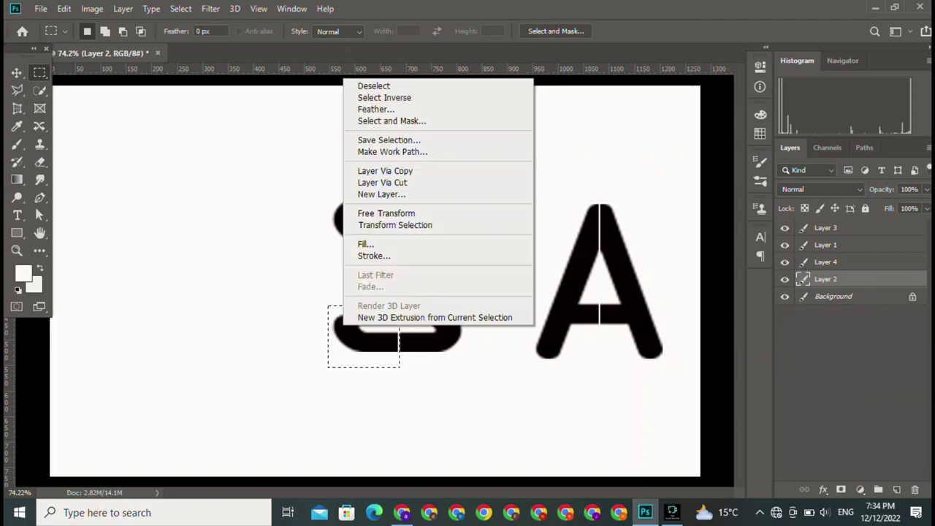
pyautogui.click(382, 182)
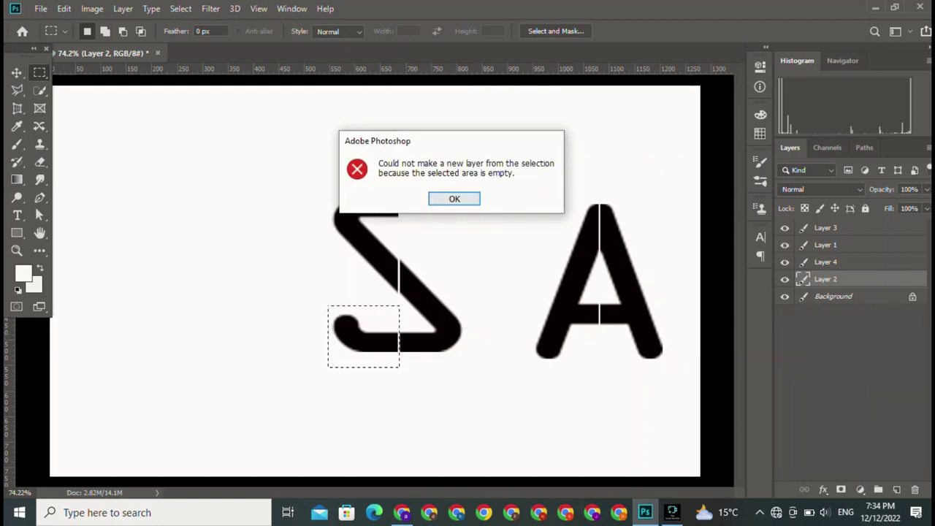
pyautogui.press('Return')
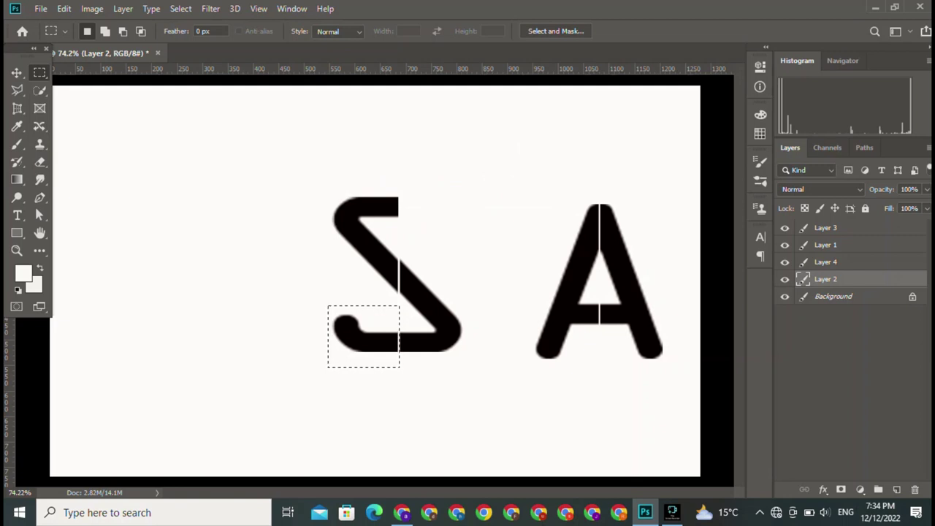
# Cut the hook from Layer 4 onto its own layer and delete it
pyautogui.click(825, 262)
pyautogui.press('v')
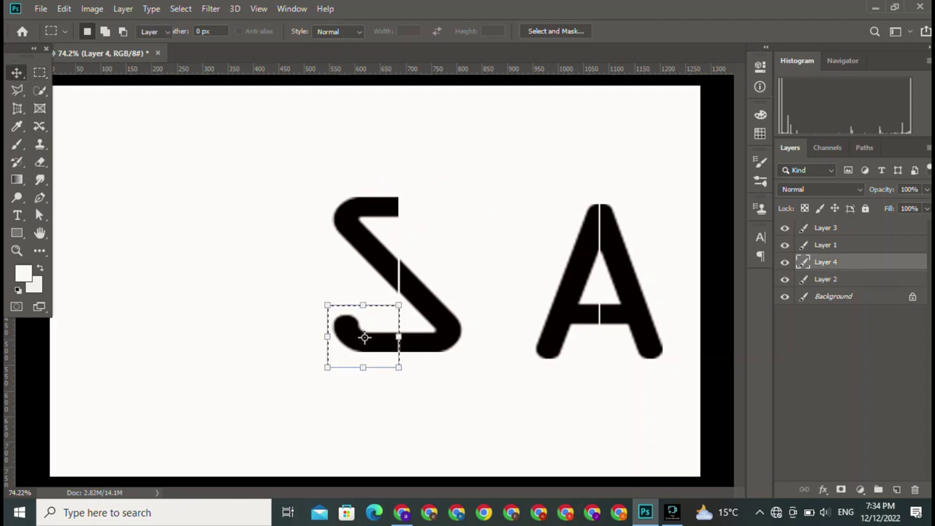
pyautogui.press('m')
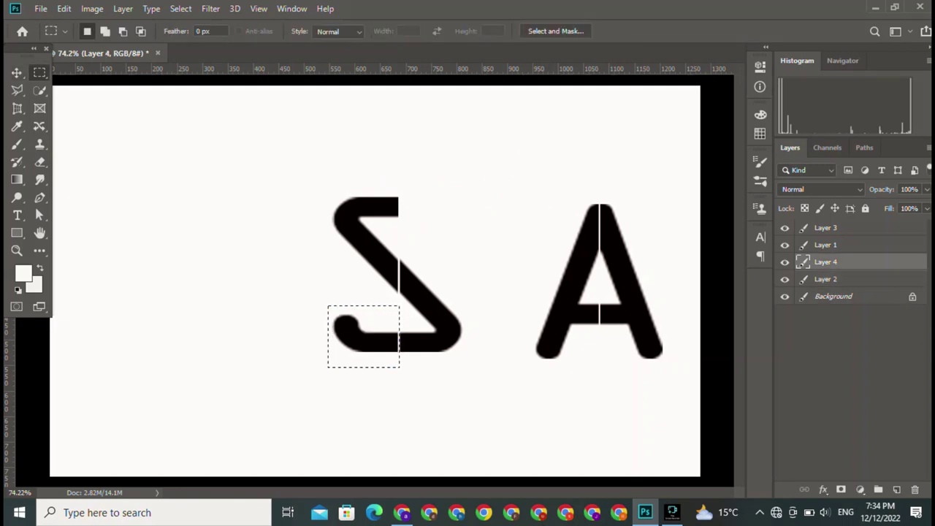
pyautogui.rightClick(381, 330)
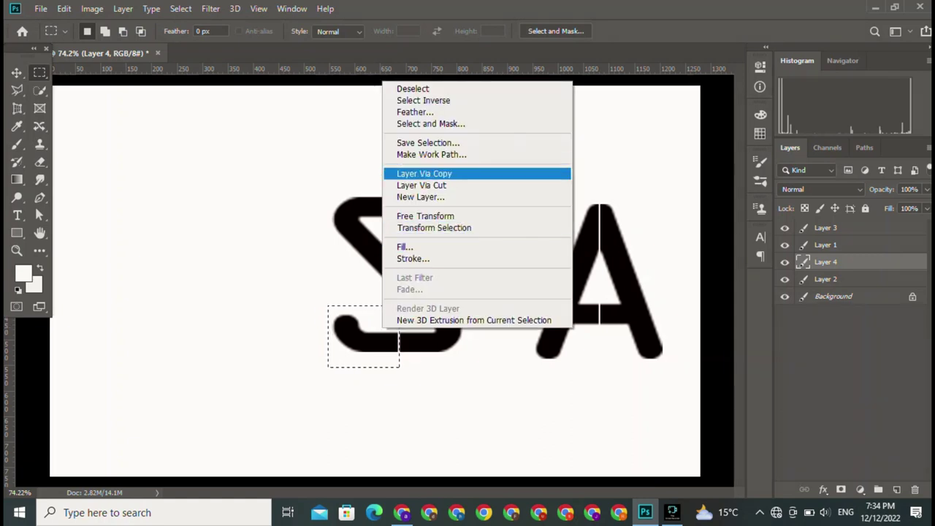
pyautogui.click(437, 185)
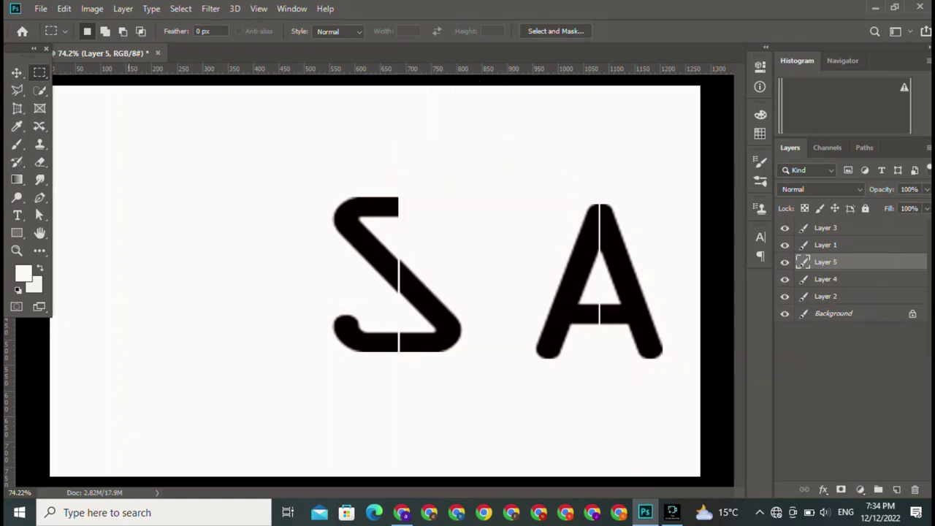
pyautogui.press('v')
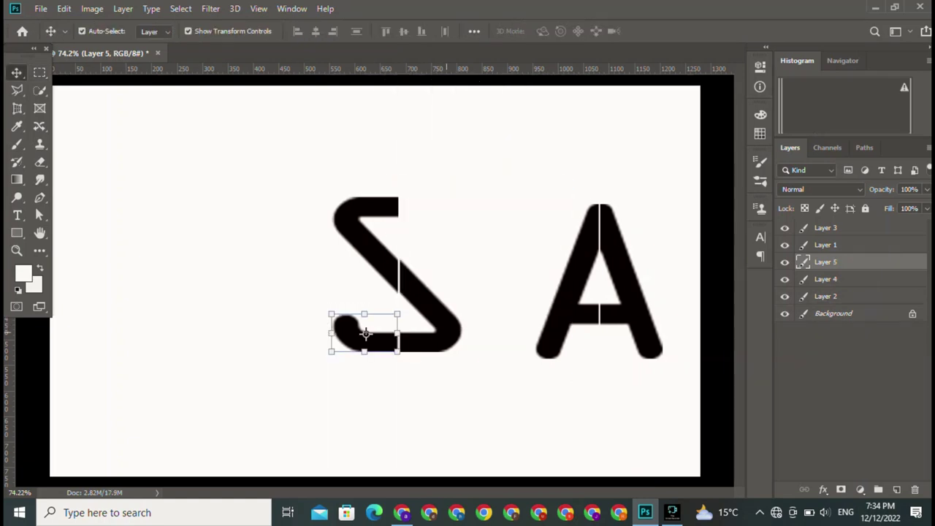
pyautogui.press('Delete')
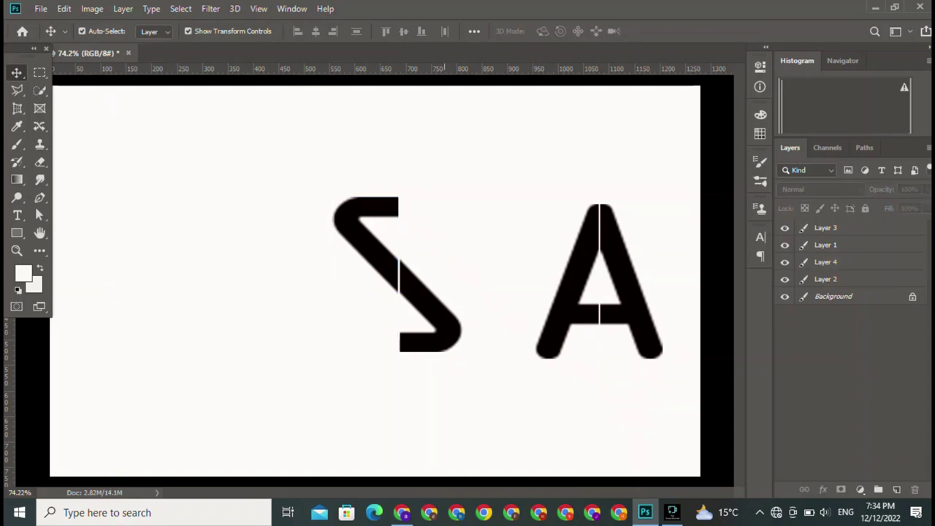
# Move the A's right half (Layer 1) left so it overlaps the S
pyautogui.click(567, 282)
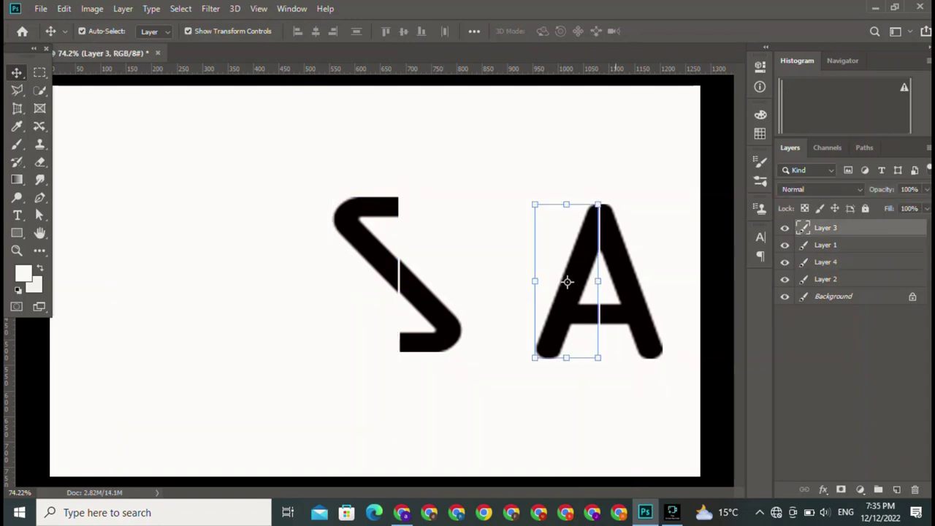
pyautogui.hotkey('alt', '[')
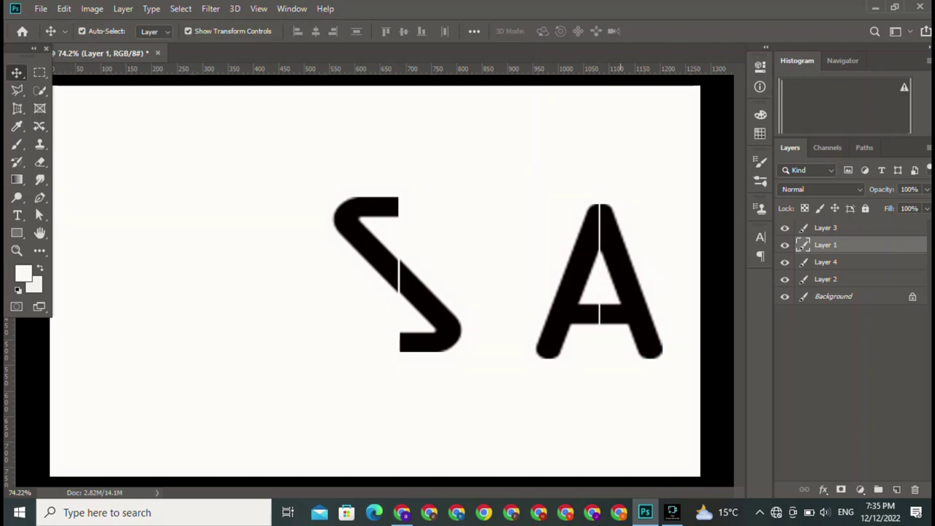
pyautogui.moveTo(632, 282); pyautogui.dragTo(432, 274)
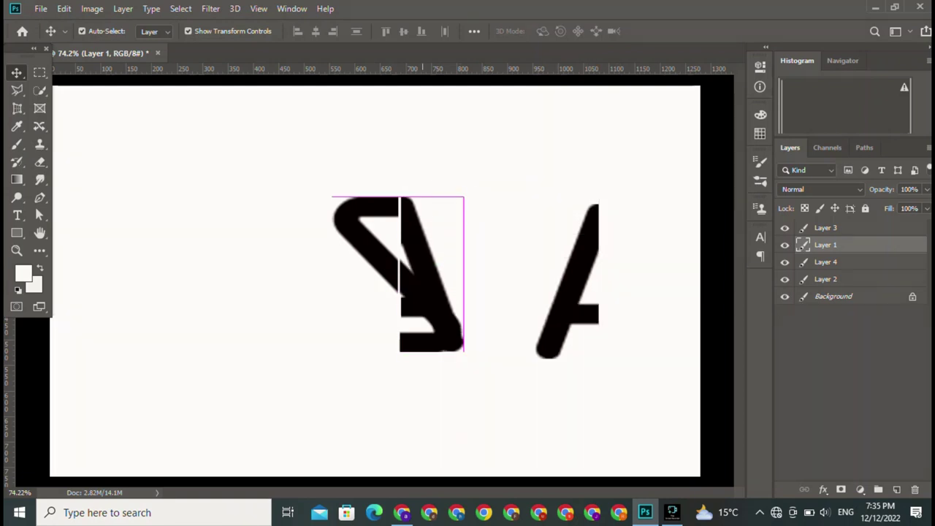
pyautogui.click(847, 380)
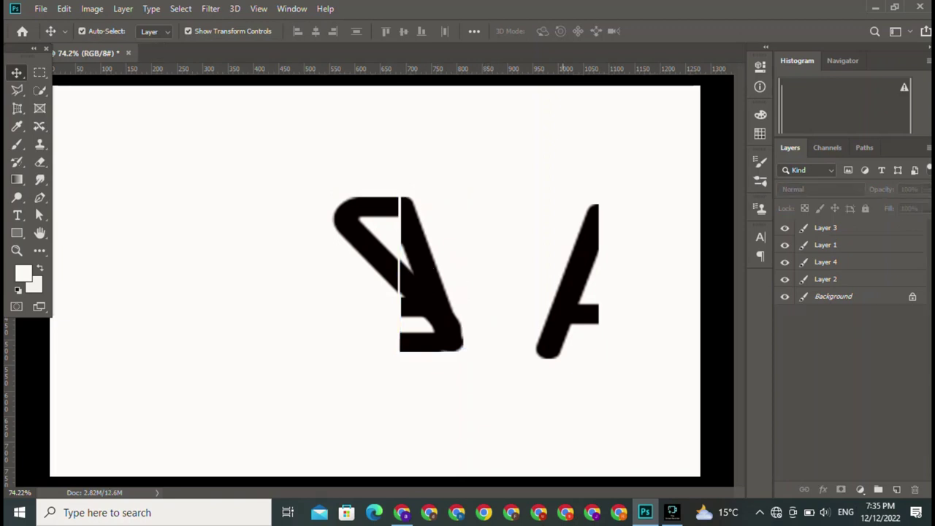
# Move the A's left half (Layer 3) to sit left of the S
pyautogui.moveTo(588, 241); pyautogui.dragTo(322, 247)
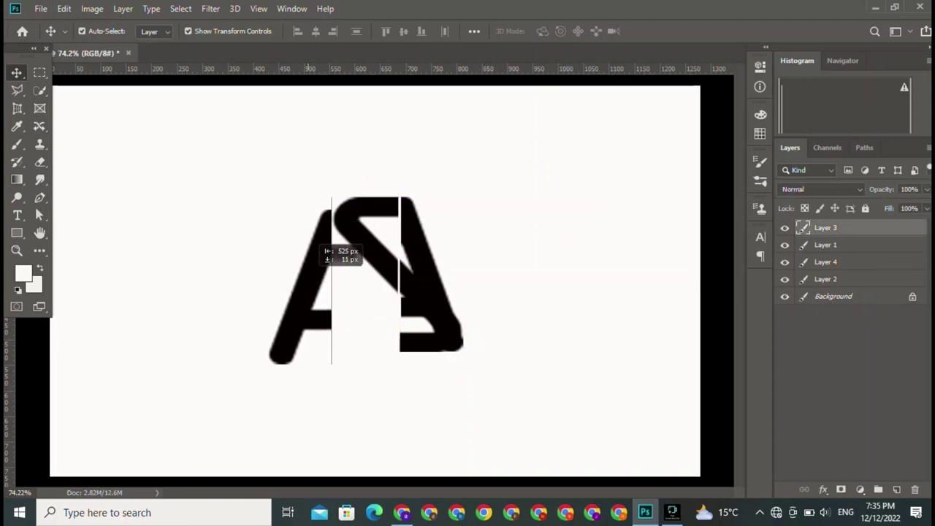
pyautogui.rightClick(300, 287)
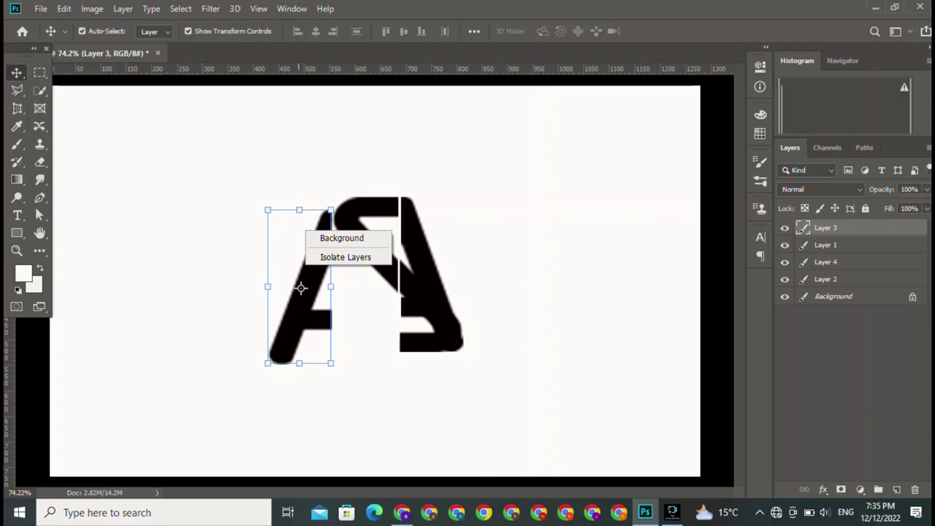
pyautogui.rightClick(300, 287)
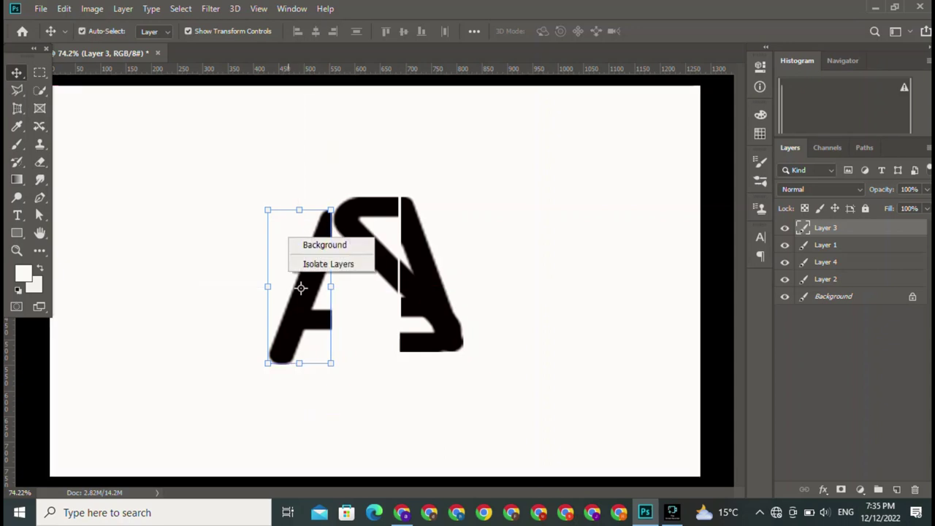
pyautogui.click(301, 287)
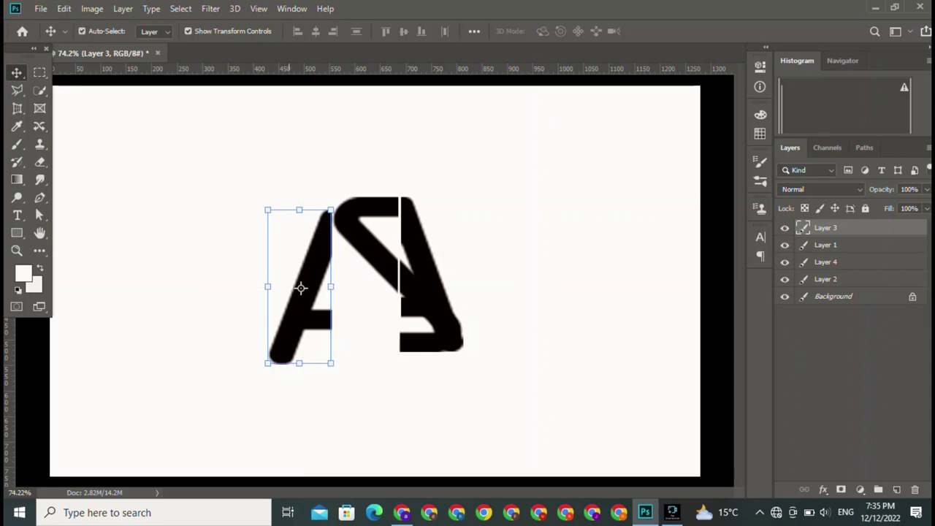
pyautogui.rightClick(300, 287)
pyautogui.click(301, 287)
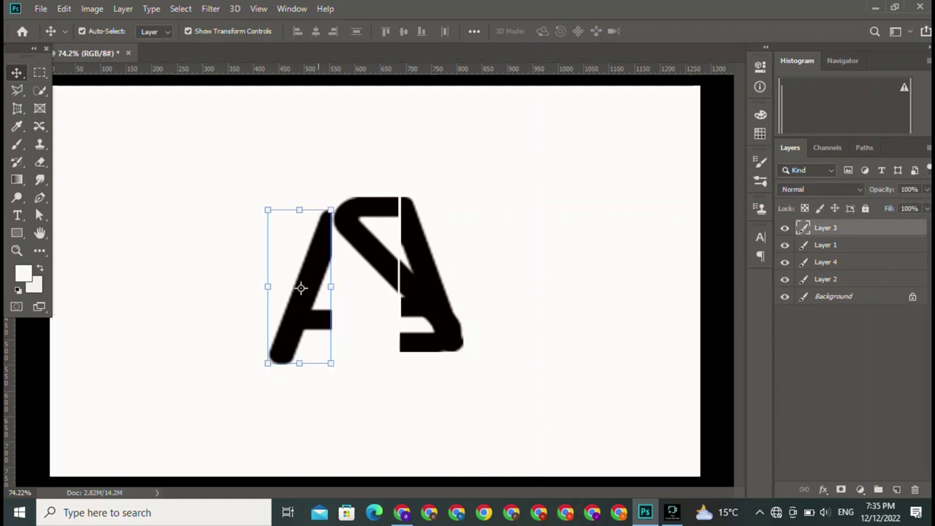
pyautogui.hotkey('ctrl', 't')
# Flip the left A piece vertically using the transform menu
pyautogui.rightClick(300, 287)
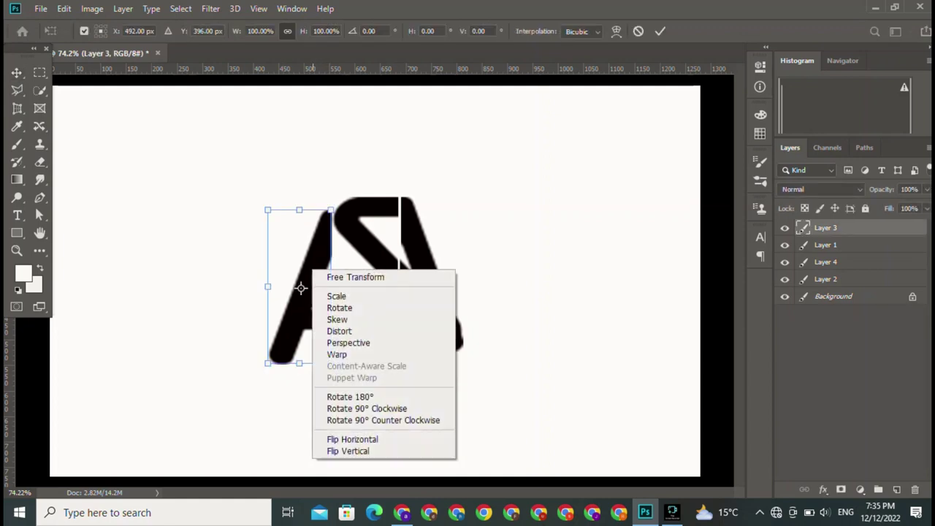
pyautogui.click(352, 439)
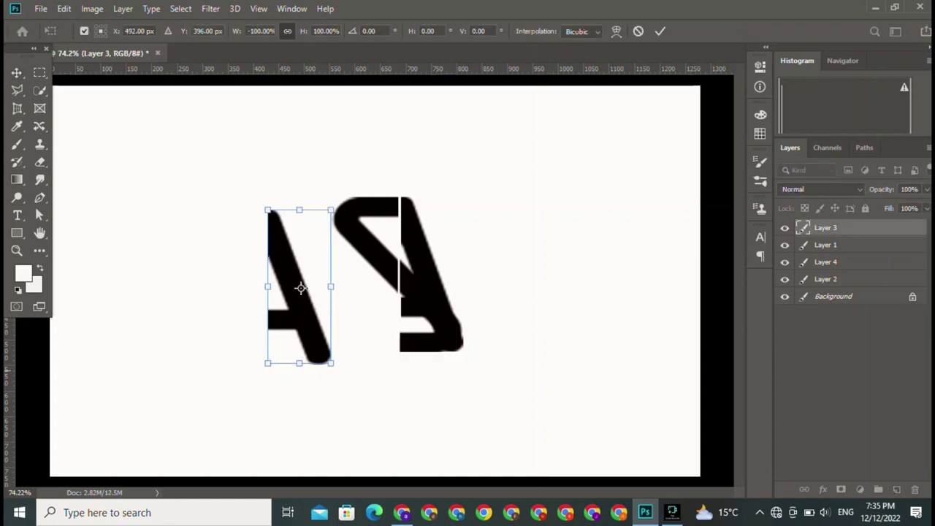
pyautogui.rightClick(300, 287)
pyautogui.click(352, 430)
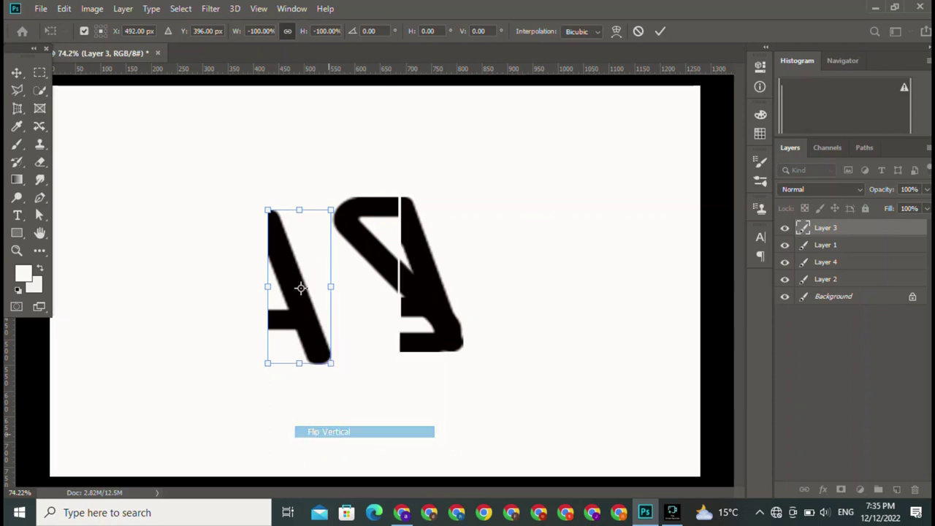
pyautogui.rightClick(301, 287)
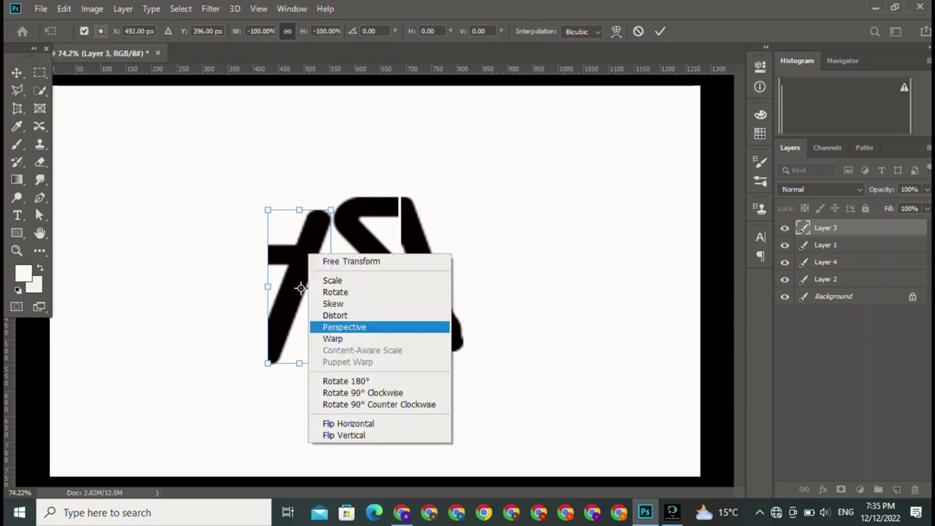
pyautogui.click(354, 423)
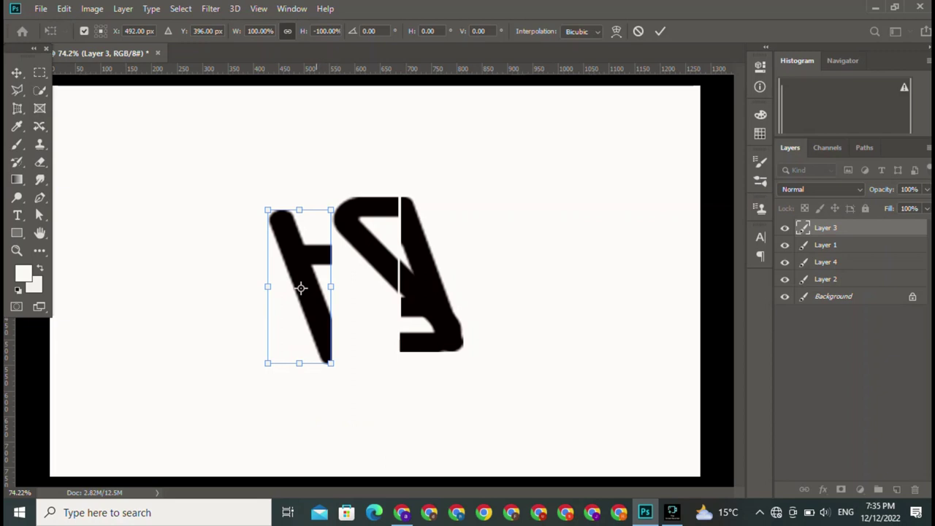
# Fit the flipped piece against the right half and commit the transform
pyautogui.moveTo(301, 287); pyautogui.dragTo(371, 282)
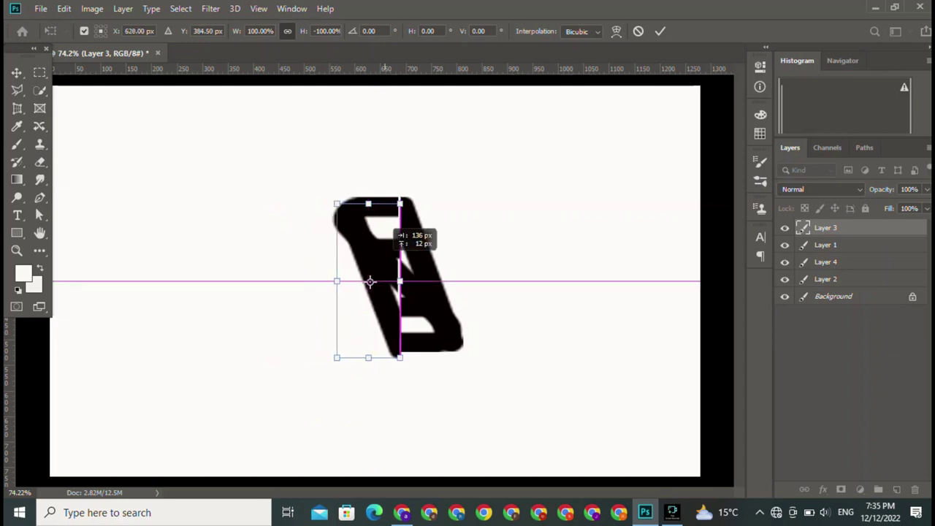
pyautogui.moveTo(400, 235); pyautogui.dragTo(383, 235)
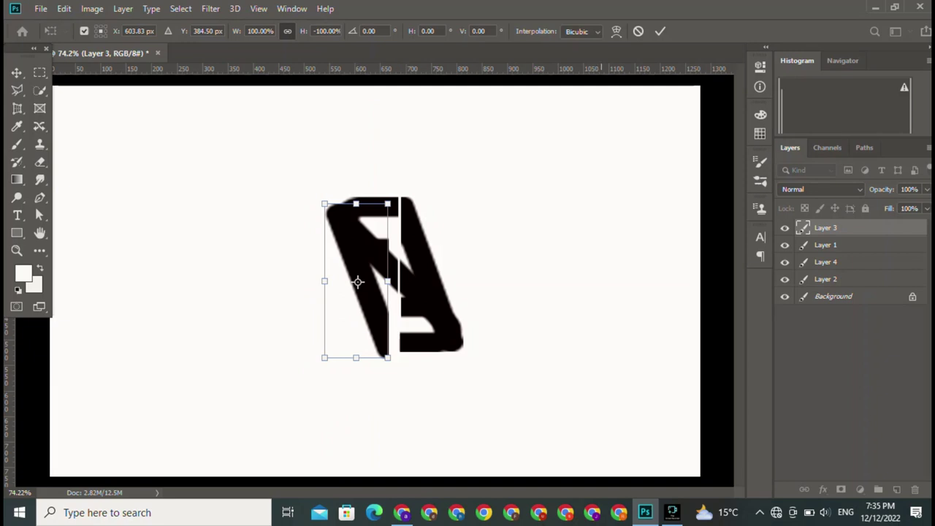
pyautogui.moveTo(383, 236); pyautogui.dragTo(384, 229)
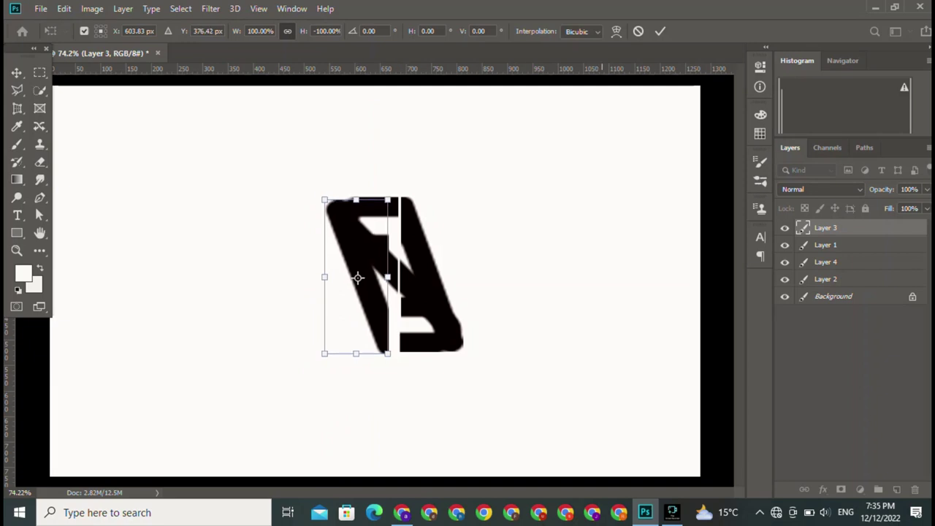
pyautogui.press('Return')
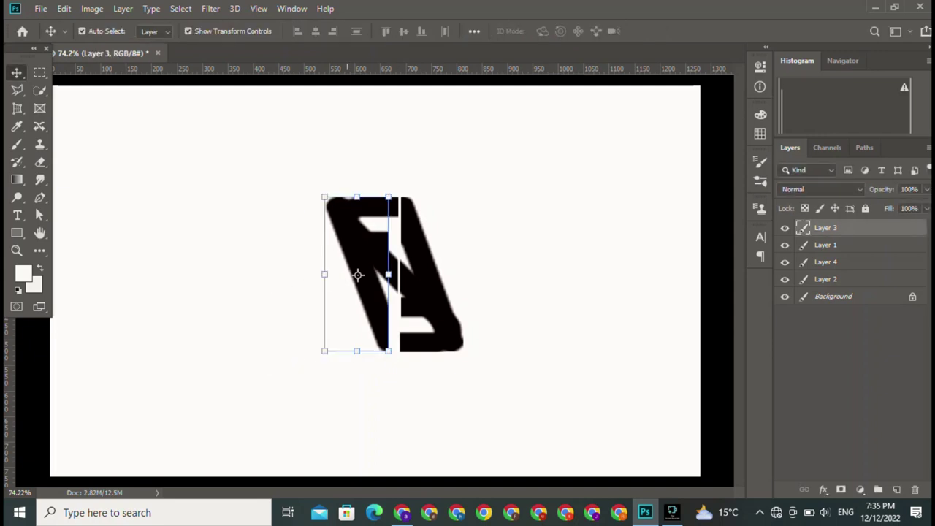
pyautogui.moveTo(358, 274); pyautogui.dragTo(359, 275)
# Give Layer 1, the A's right half, a ff0000 red Color Overlay
pyautogui.click(182, 234)
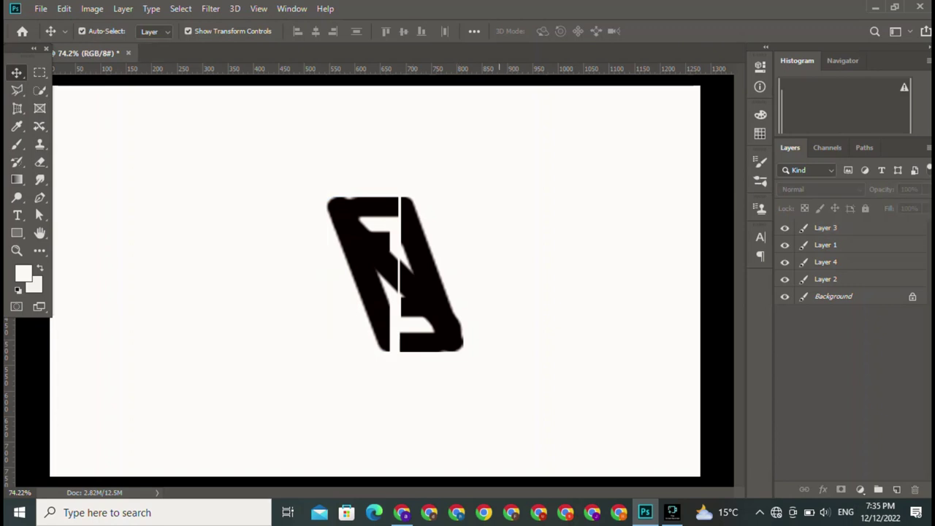
pyautogui.click(825, 245)
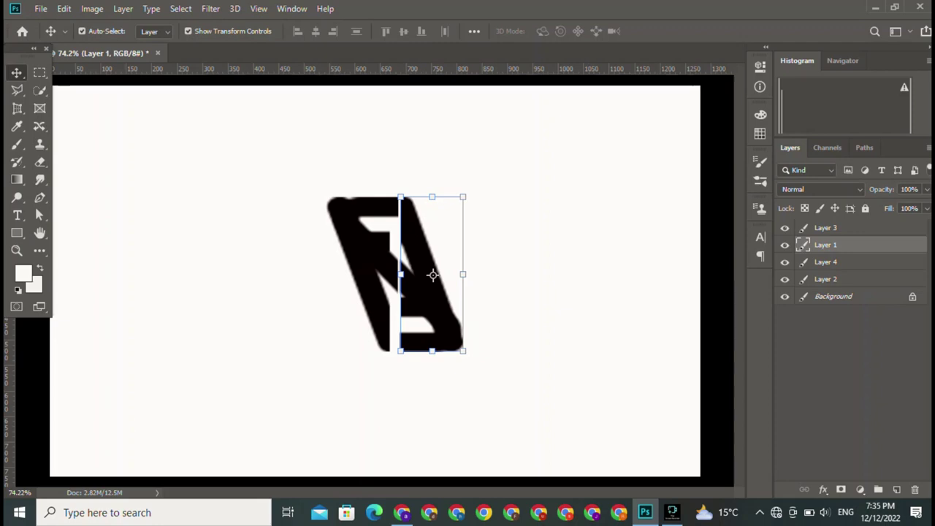
pyautogui.rightClick(873, 245)
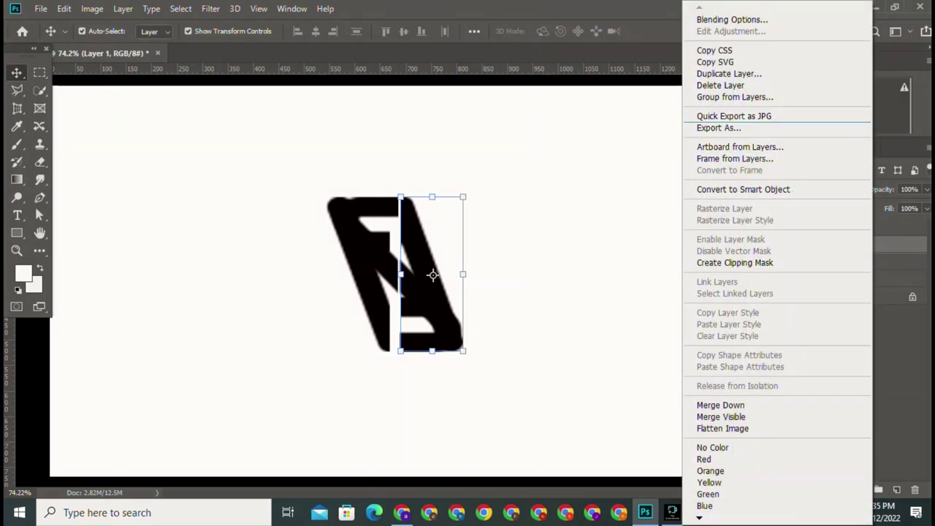
pyautogui.click(732, 20)
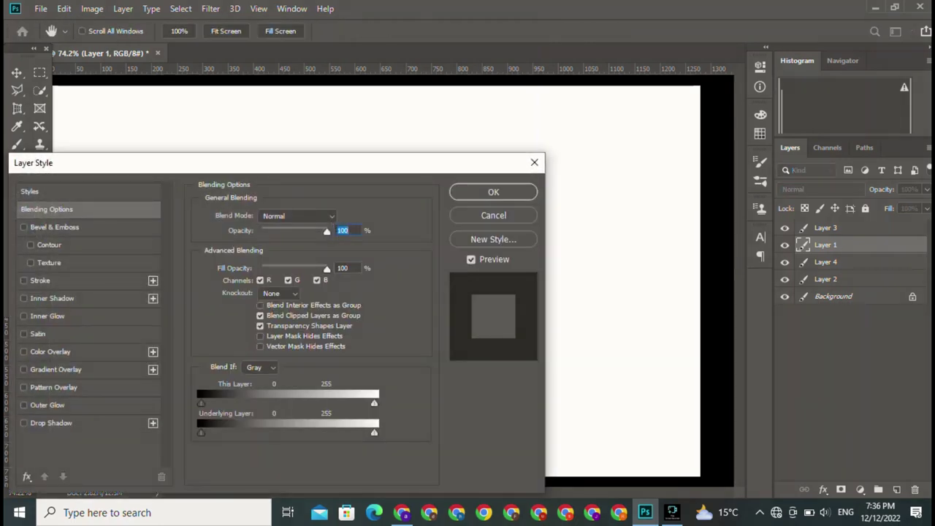
pyautogui.click(50, 351)
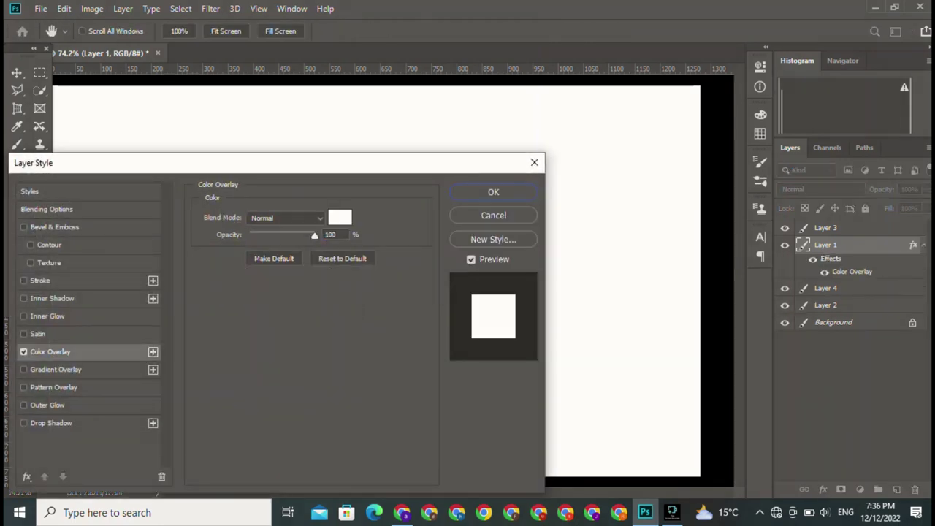
pyautogui.click(340, 217)
pyautogui.write('ff0000')
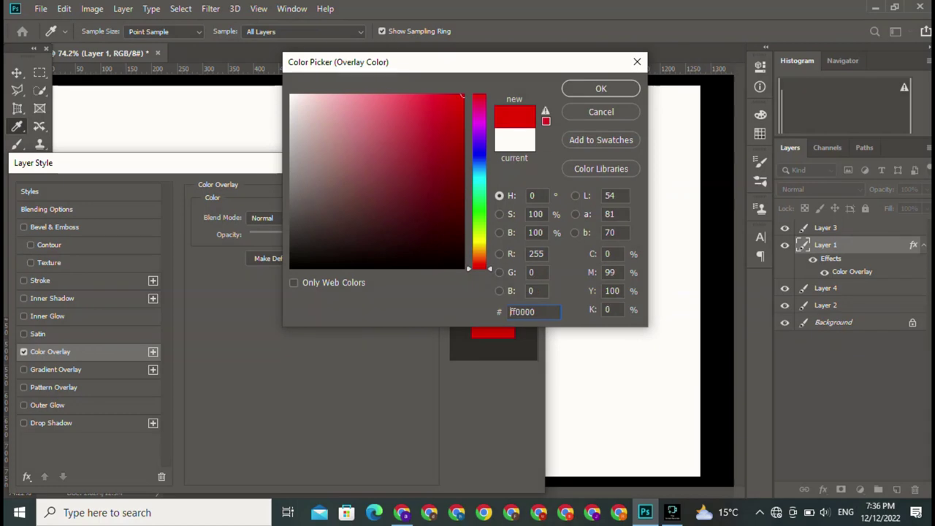
pyautogui.press('Return')
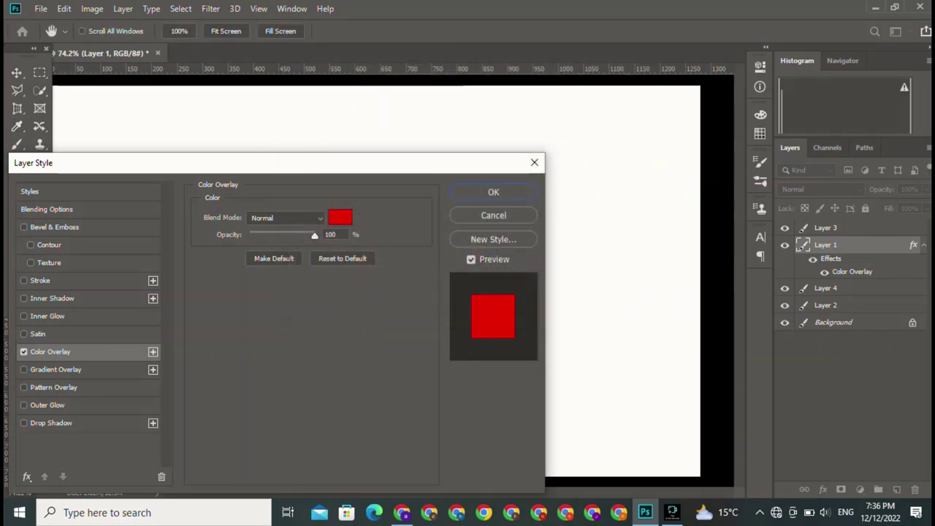
pyautogui.click(493, 191)
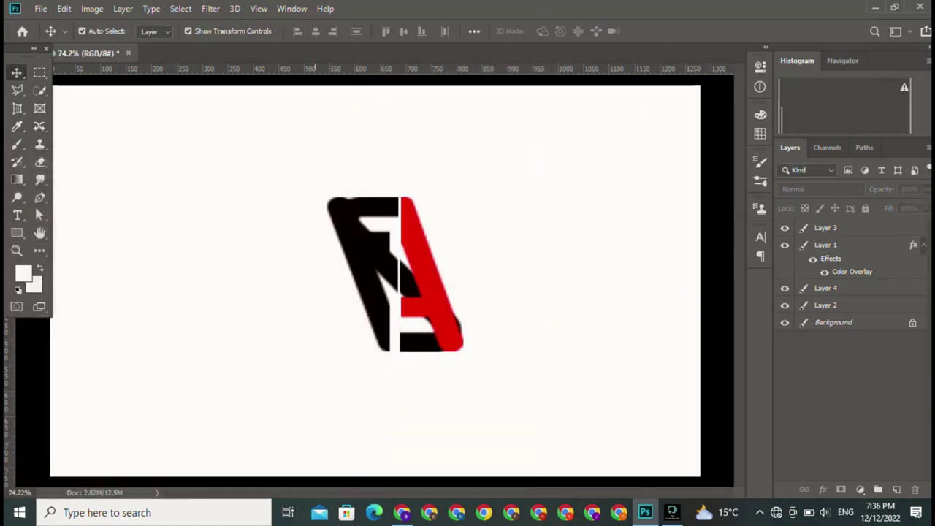
# Add a red Color Overlay to Layer 4, the upper black piece
pyautogui.click(358, 275)
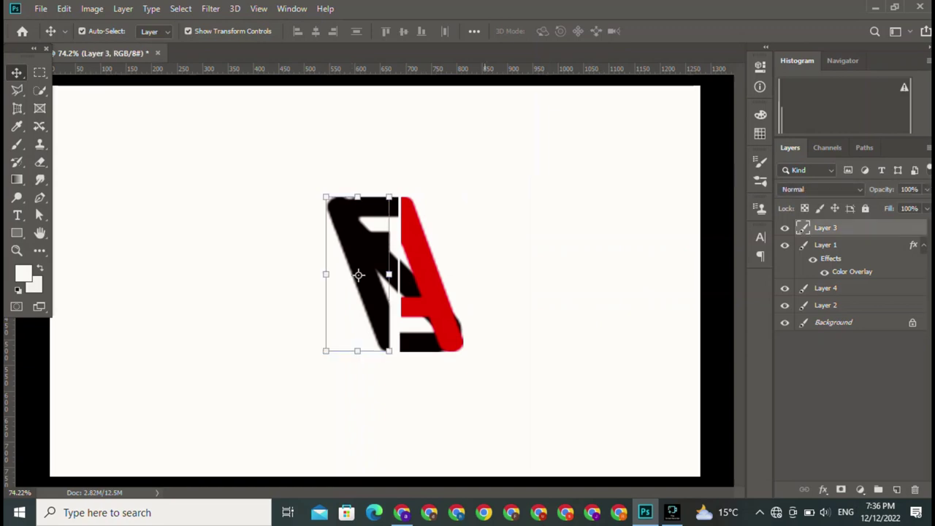
pyautogui.click(366, 246)
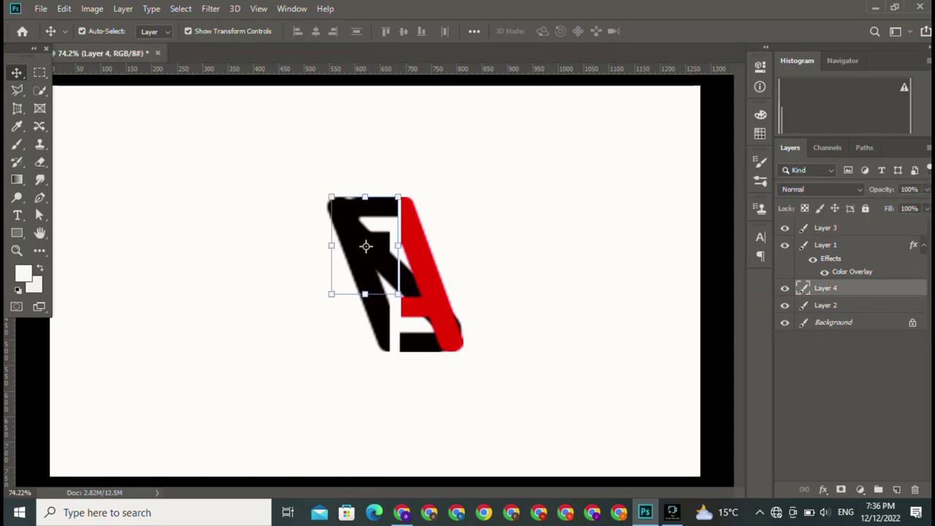
pyautogui.rightClick(868, 288)
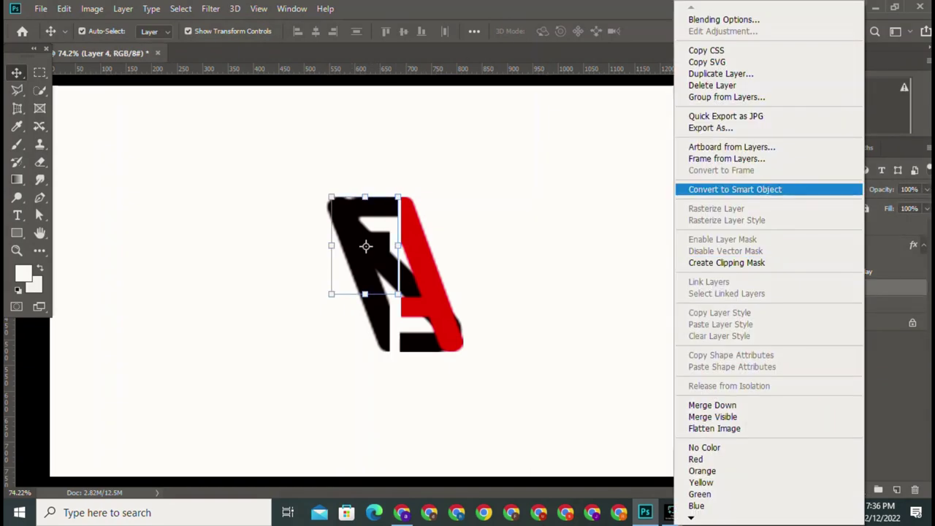
pyautogui.click(724, 19)
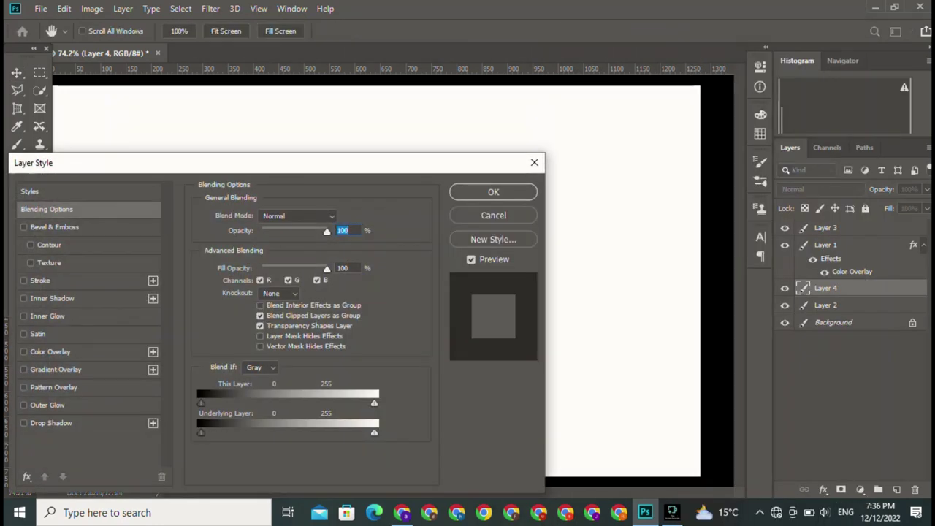
pyautogui.click(50, 351)
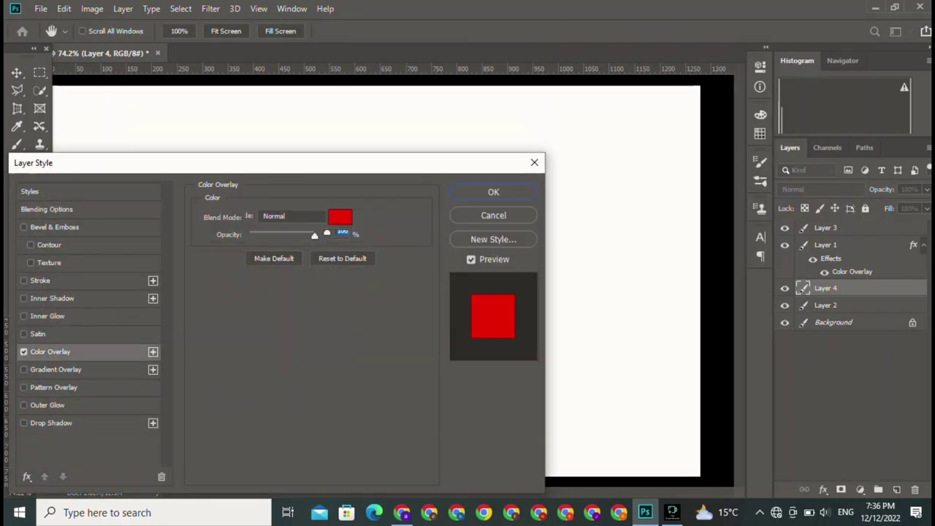
pyautogui.press('Return')
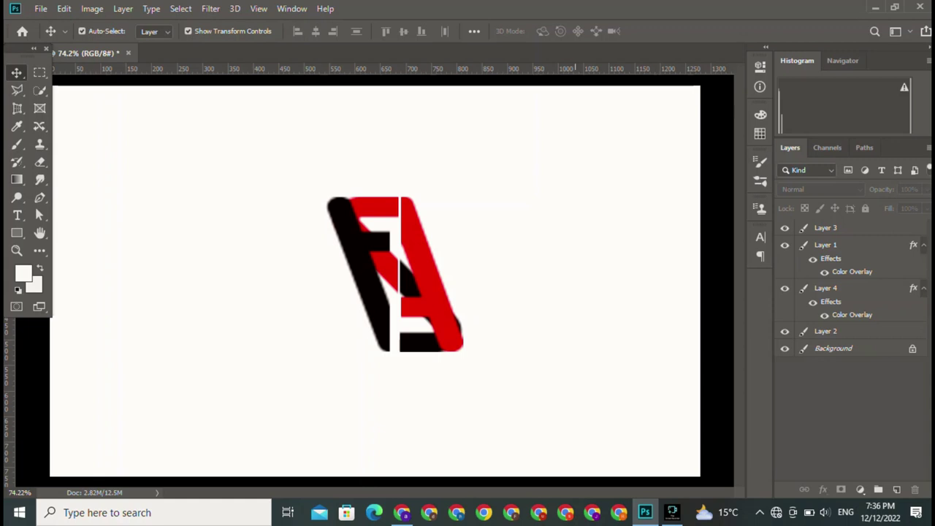
# Bring Layer 4 to the front of the layer stack
pyautogui.click(365, 246)
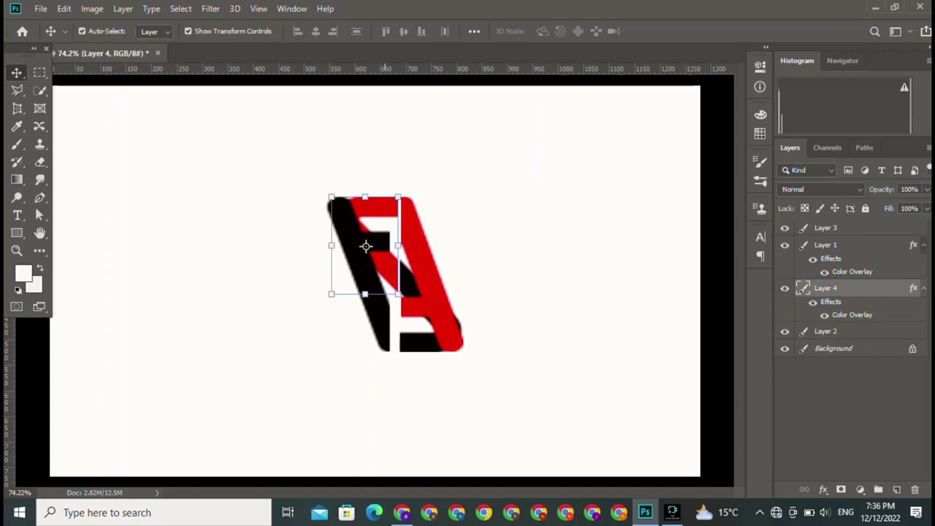
pyautogui.hotkey('ctrl', 'shift', ']')
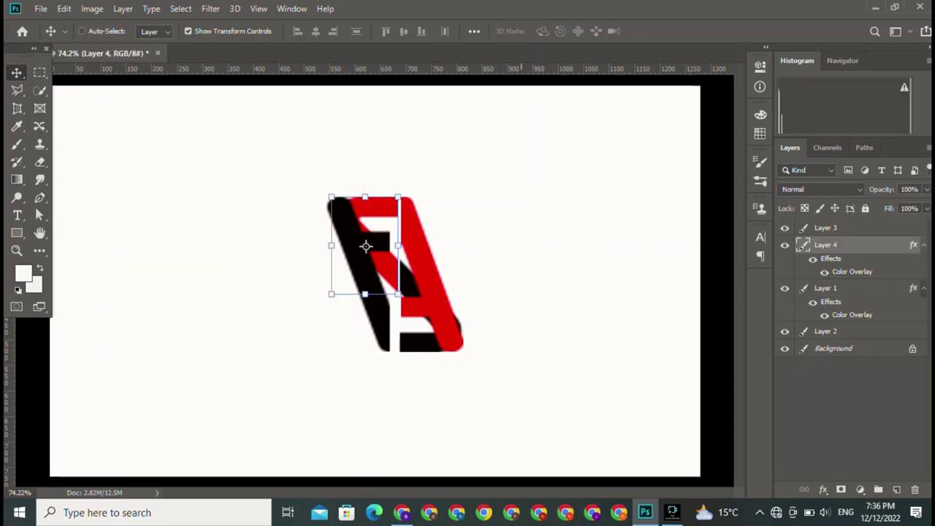
pyautogui.keyDown('ctrl'); pyautogui.click(366, 246); pyautogui.keyUp('ctrl')
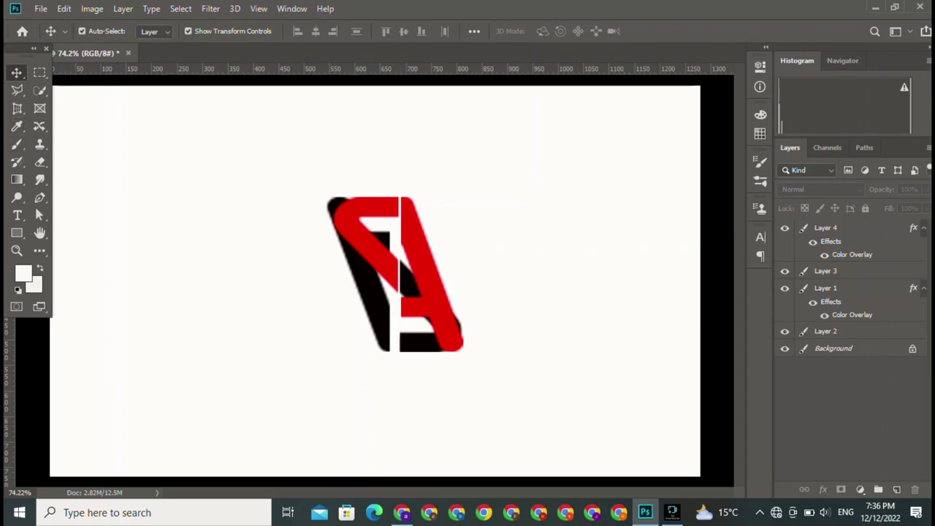
pyautogui.click(17, 179)
# Draw a thin rectangle underline bar beneath the monogram
pyautogui.click(17, 232)
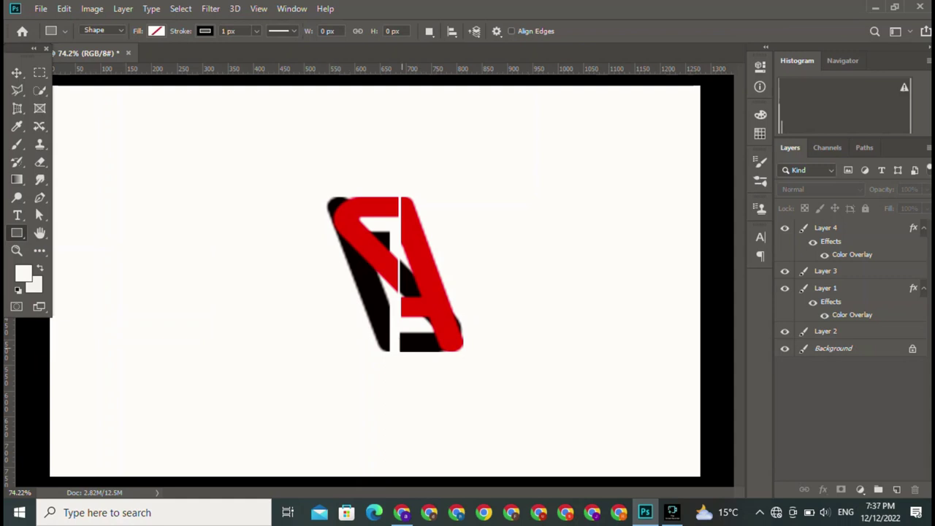
pyautogui.moveTo(379, 353); pyautogui.dragTo(561, 354)
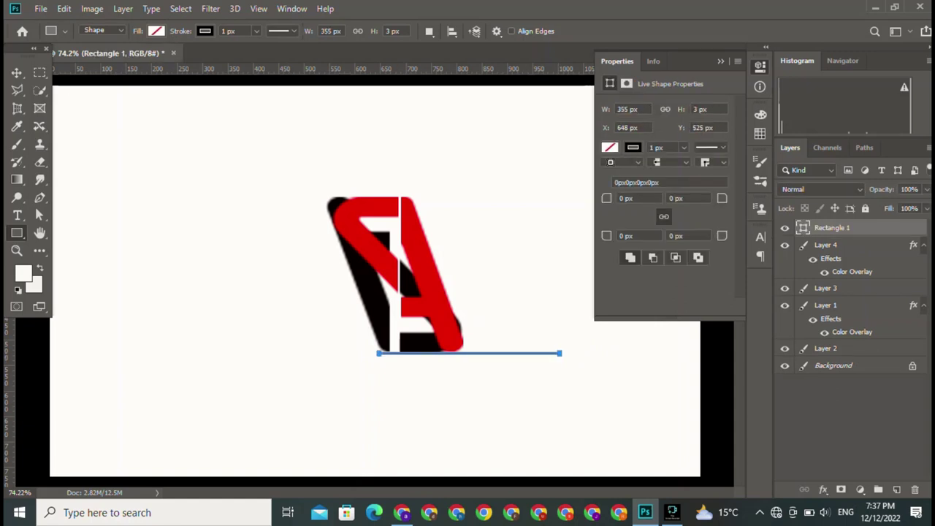
pyautogui.click(721, 60)
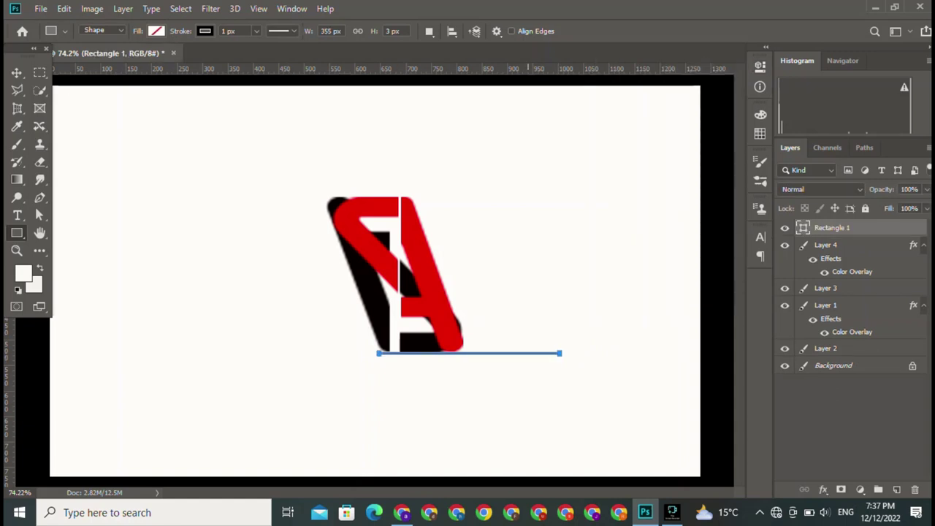
pyautogui.press('v')
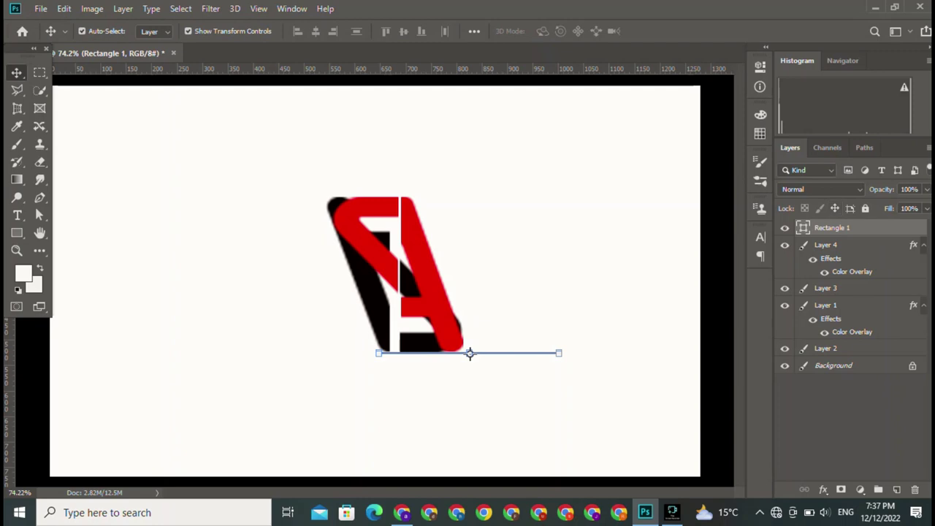
# Give the Rectangle 1 underline a red Color Overlay
pyautogui.rightClick(469, 354)
pyautogui.press('Escape')
pyautogui.rightClick(470, 353)
pyautogui.click(504, 363)
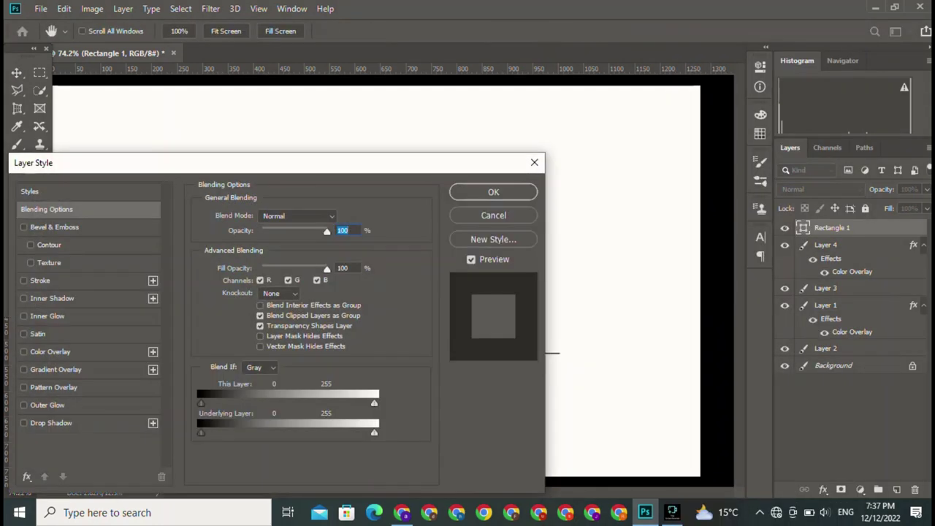
pyautogui.click(50, 351)
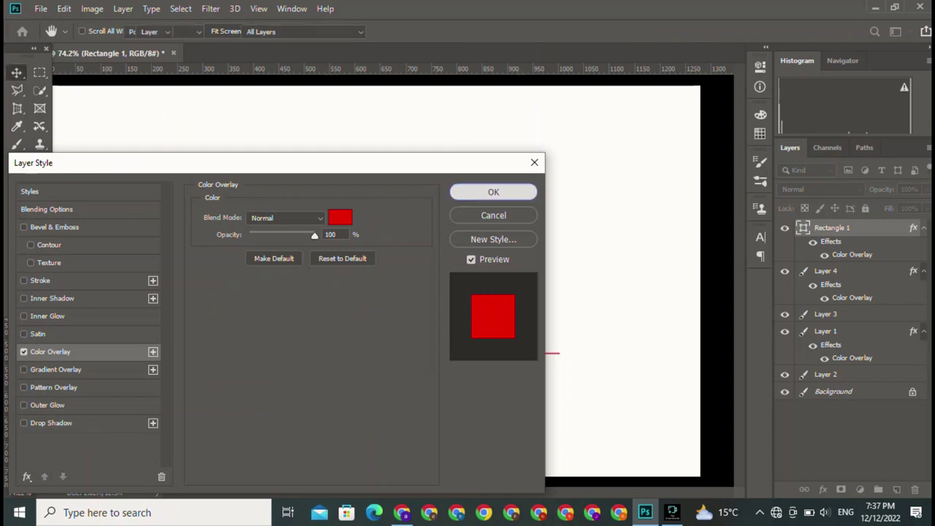
pyautogui.click(493, 192)
# Position the red underline just below the SA monogram
pyautogui.click(502, 423)
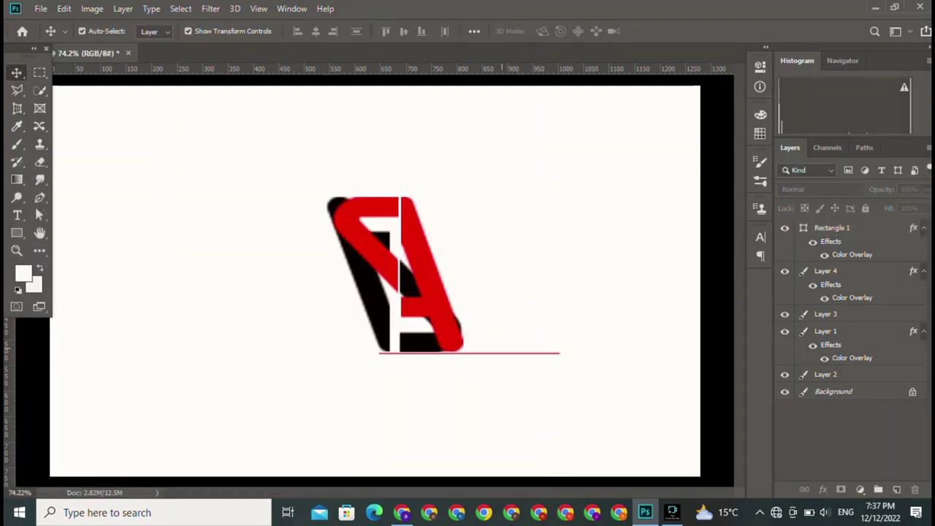
pyautogui.moveTo(470, 353); pyautogui.dragTo(421, 363)
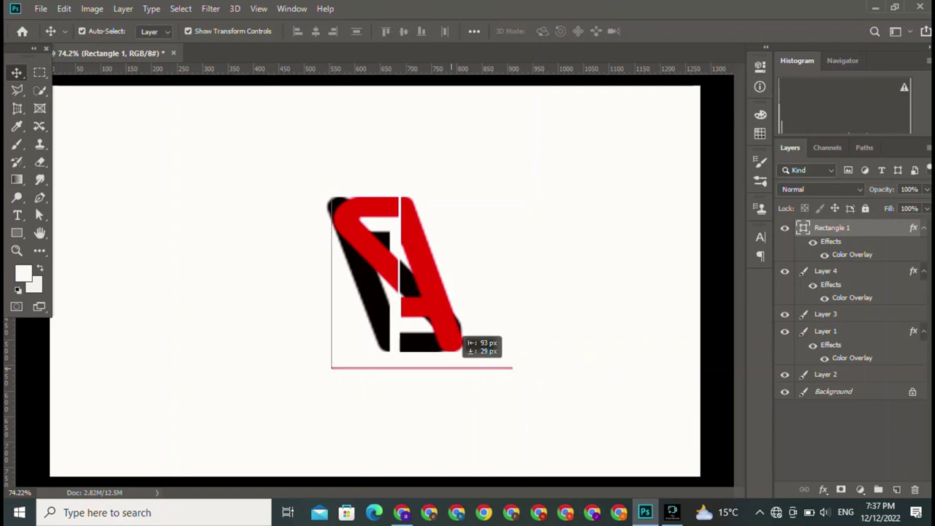
pyautogui.moveTo(462, 335); pyautogui.dragTo(452, 337)
pyautogui.click(417, 366)
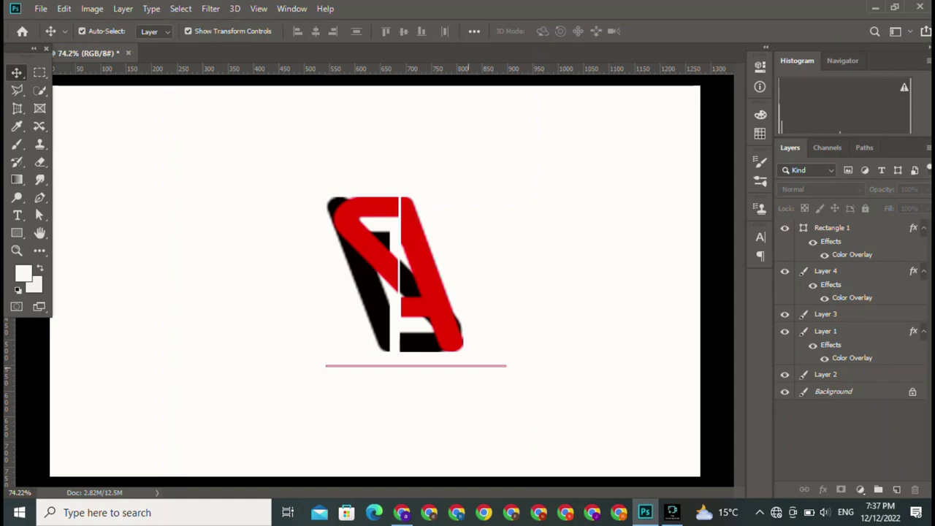
pyautogui.click(416, 366)
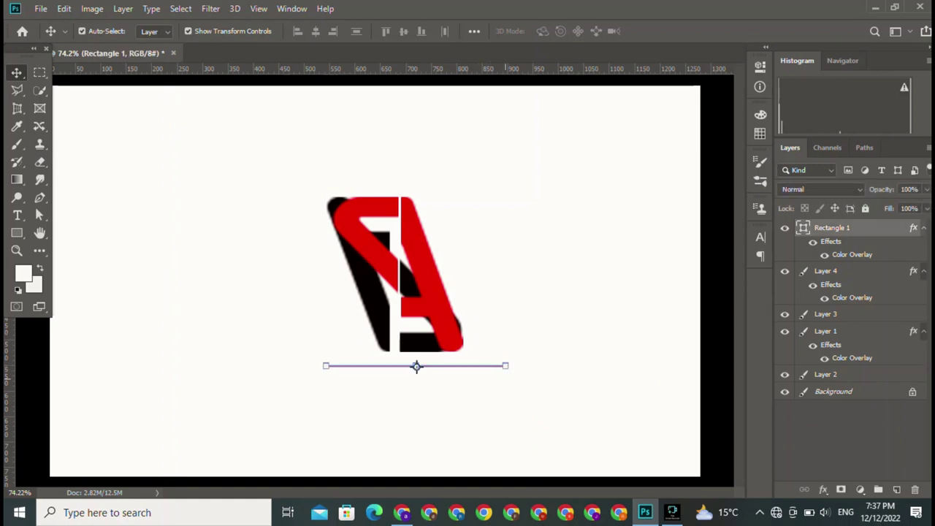
pyautogui.moveTo(507, 365); pyautogui.dragTo(504, 362)
pyautogui.click(487, 367)
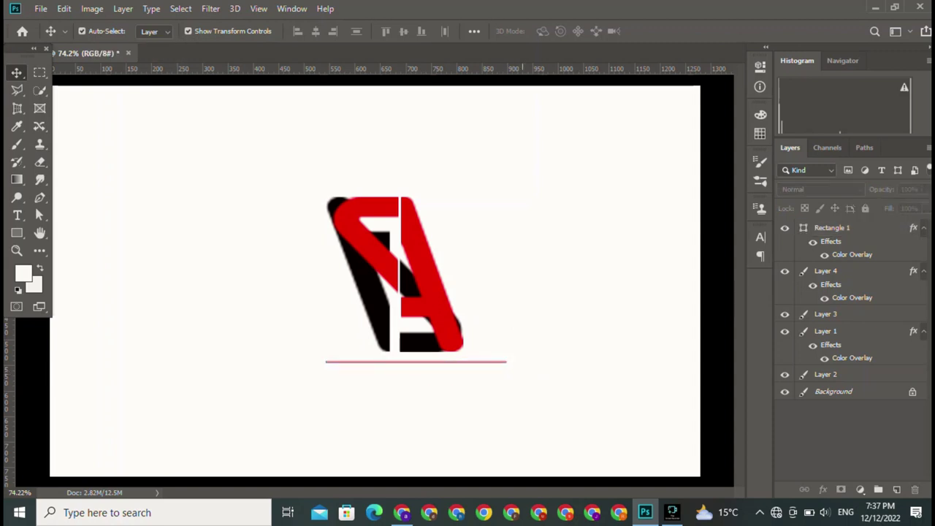
pyautogui.click(487, 362)
# Add a new OCR A Extended type layer reading 'ITS SAADI'
pyautogui.click(417, 366)
pyautogui.press('t')
pyautogui.click(91, 119)
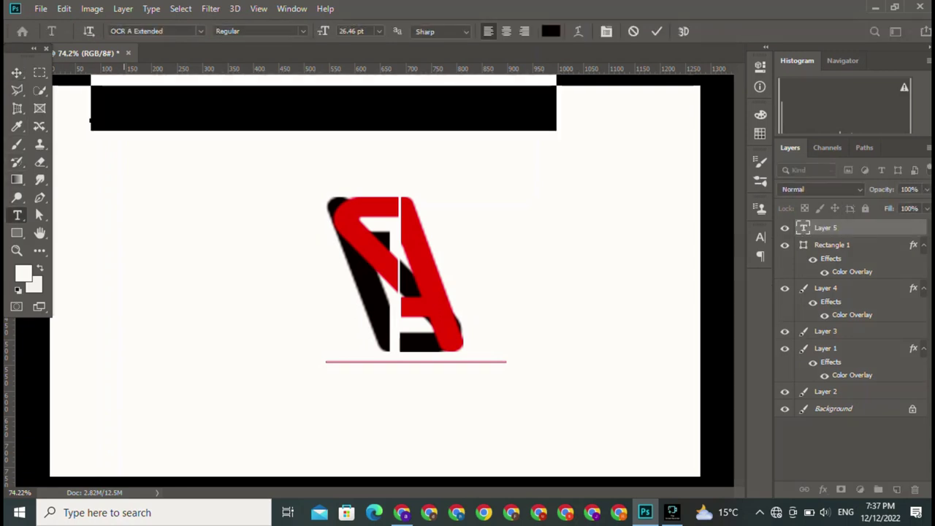
pyautogui.press('BackSpace')
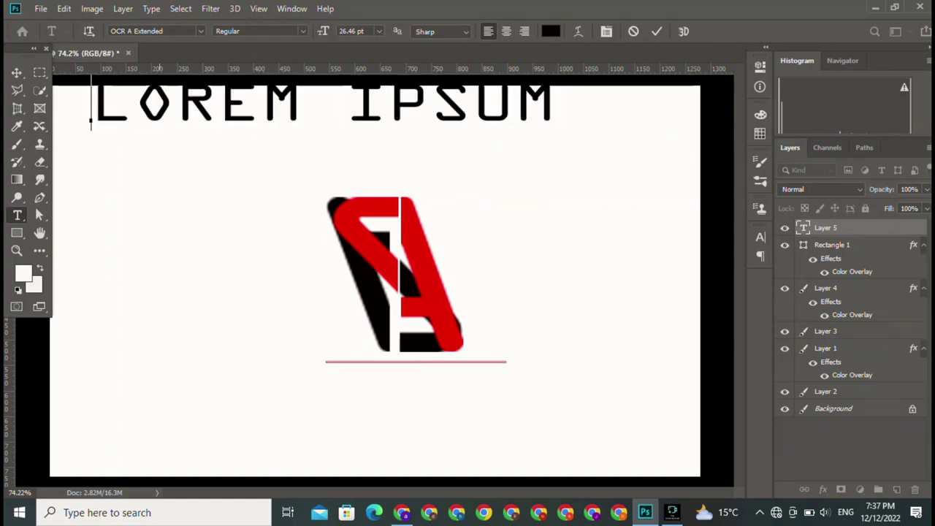
pyautogui.write('IT')
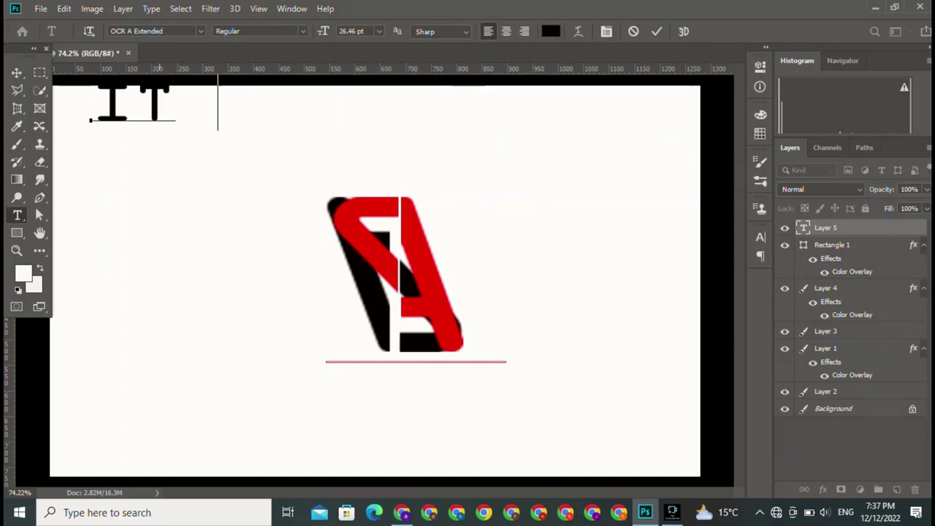
pyautogui.write('S ')
pyautogui.write(' S')
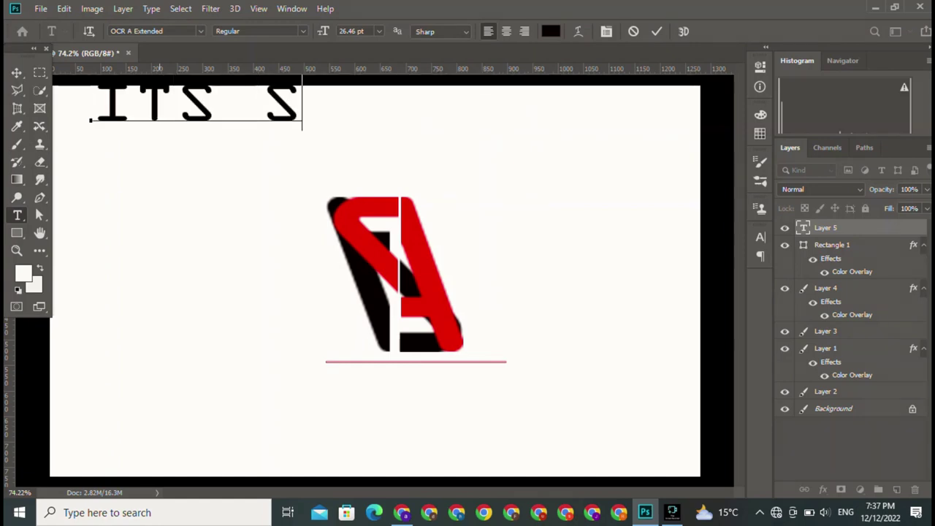
pyautogui.write('AAD')
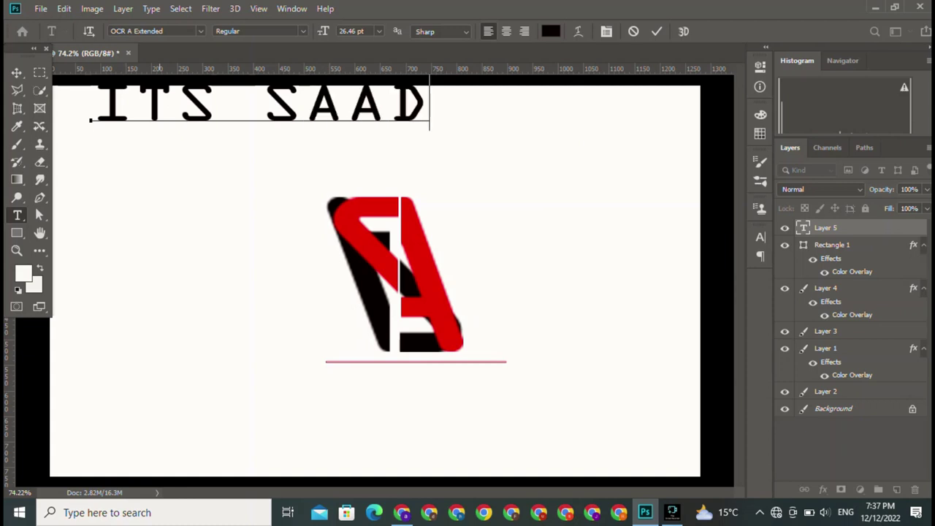
pyautogui.write('I')
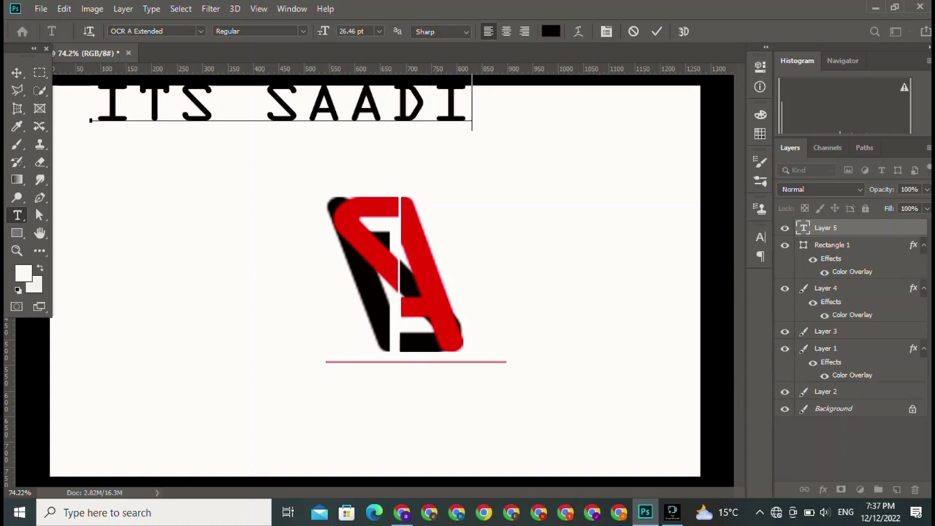
pyautogui.click(657, 31)
# Move the ITS SAADI text lower on the canvas
pyautogui.press('v')
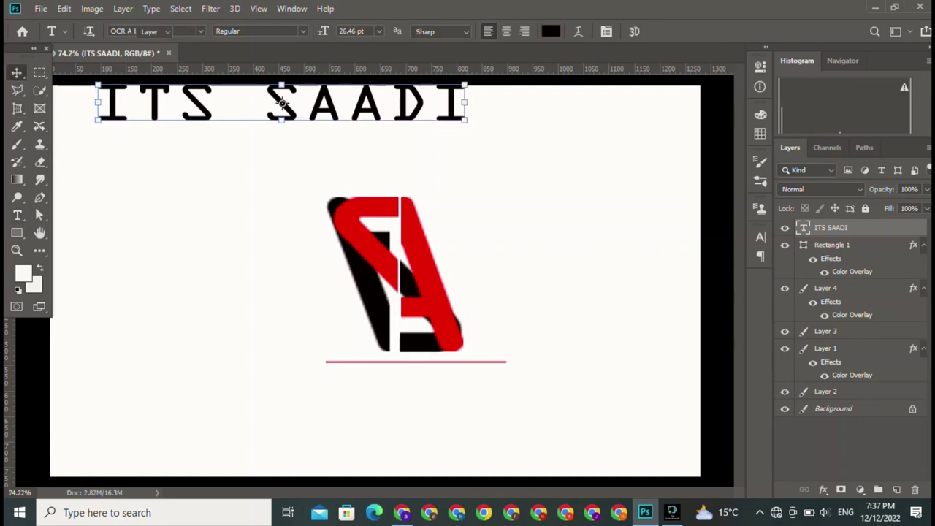
pyautogui.moveTo(283, 103)
pyautogui.mouseDown()
pyautogui.moveTo(399, 292)
pyautogui.moveTo(290, 160)
pyautogui.mouseUp()
pyautogui.click(290, 159)
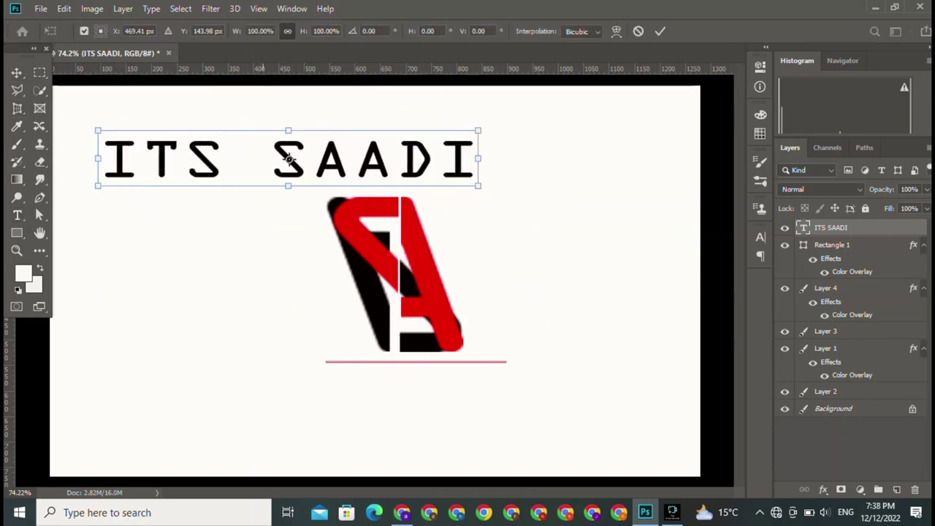
pyautogui.doubleClick(290, 159)
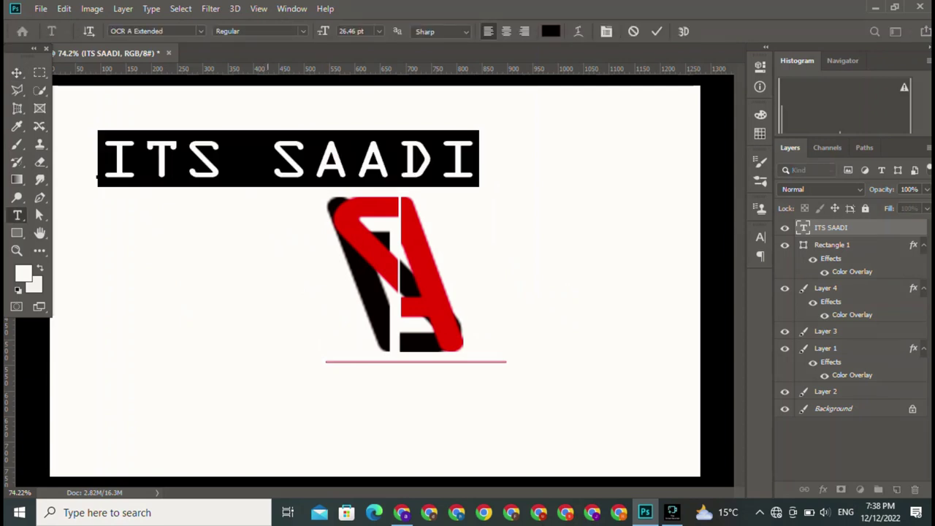
# Make SAADI red (ff0000) with Strong anti-aliasing, keeping ITS black
pyautogui.moveTo(267, 160); pyautogui.dragTo(478, 159)
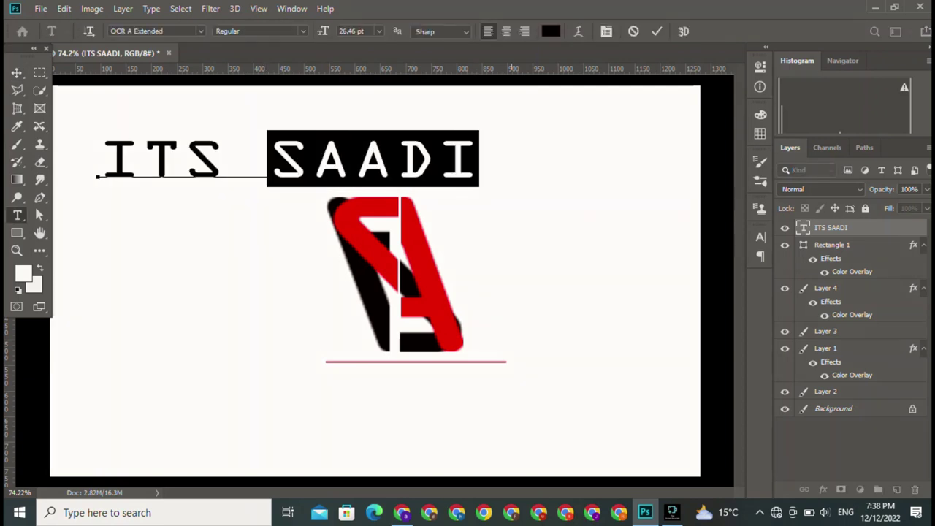
pyautogui.rightClick(417, 152)
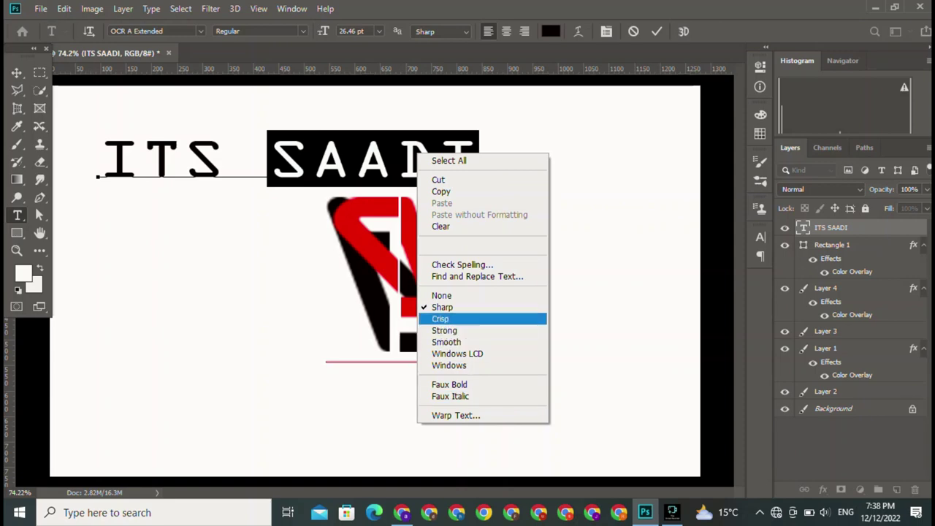
pyautogui.click(444, 330)
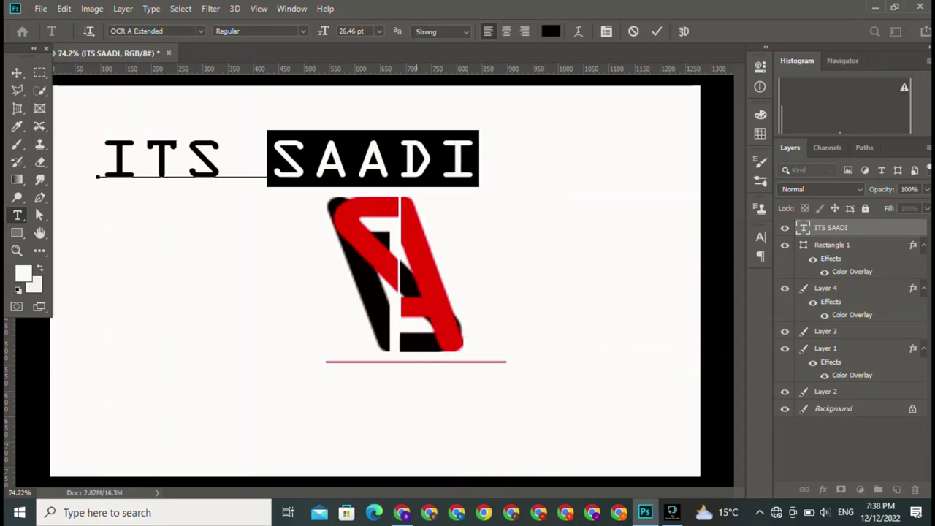
pyautogui.click(550, 31)
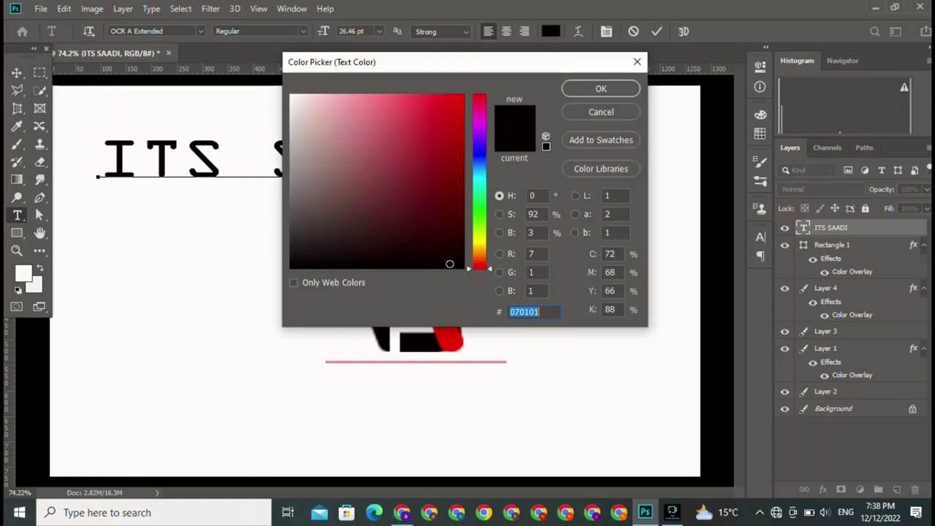
pyautogui.write('ff0000')
pyautogui.press('Return')
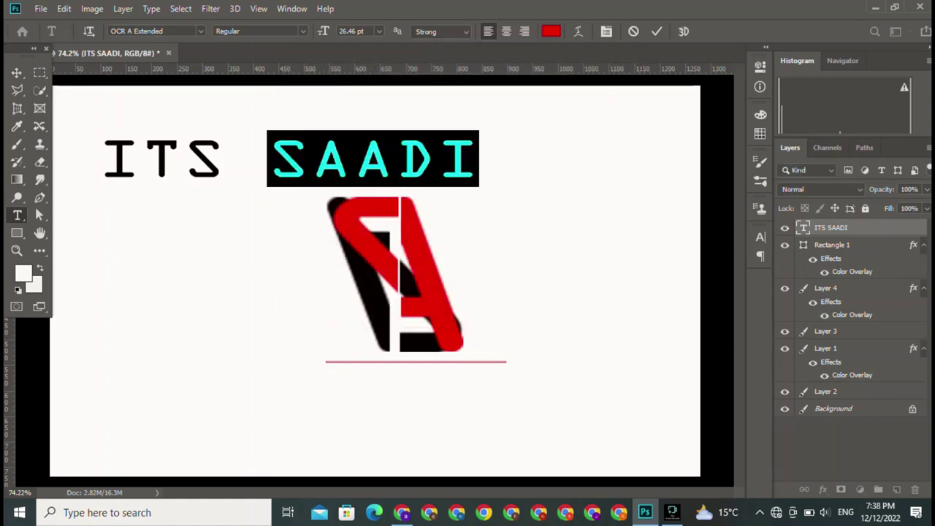
pyautogui.click(16, 72)
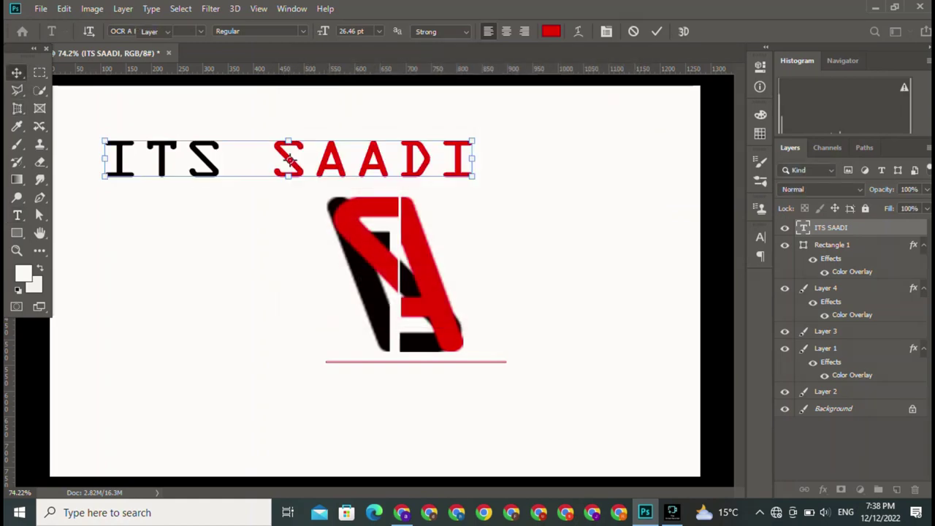
pyautogui.click(847, 446)
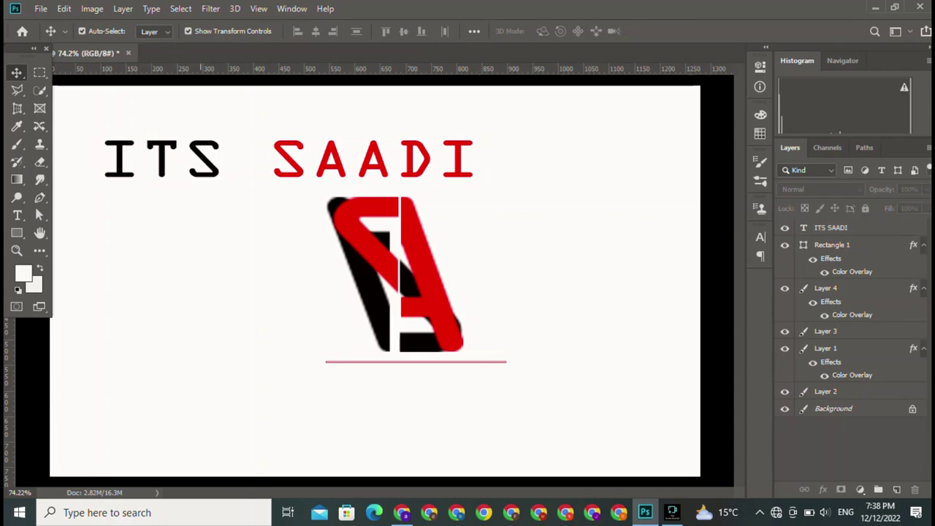
# Scale ITS SAADI to about 30% and place it just under the underline
pyautogui.moveTo(287, 155); pyautogui.dragTo(478, 400)
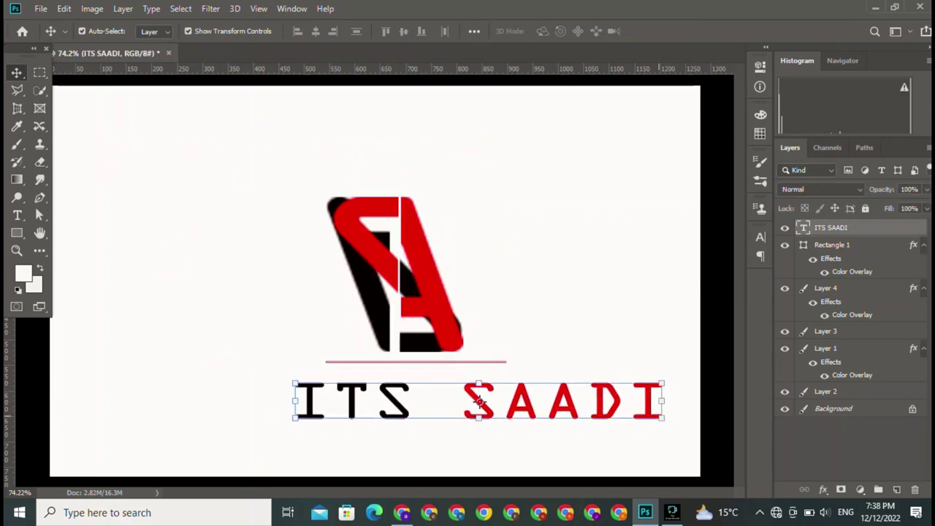
pyautogui.hotkey('ctrl', 't')
pyautogui.moveTo(478, 400); pyautogui.dragTo(331, 408)
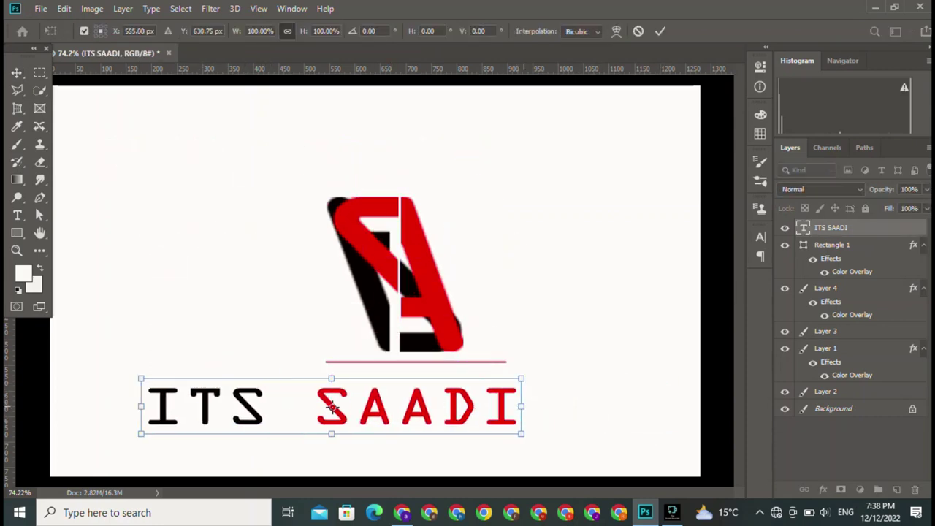
pyautogui.moveTo(521, 405); pyautogui.dragTo(303, 414)
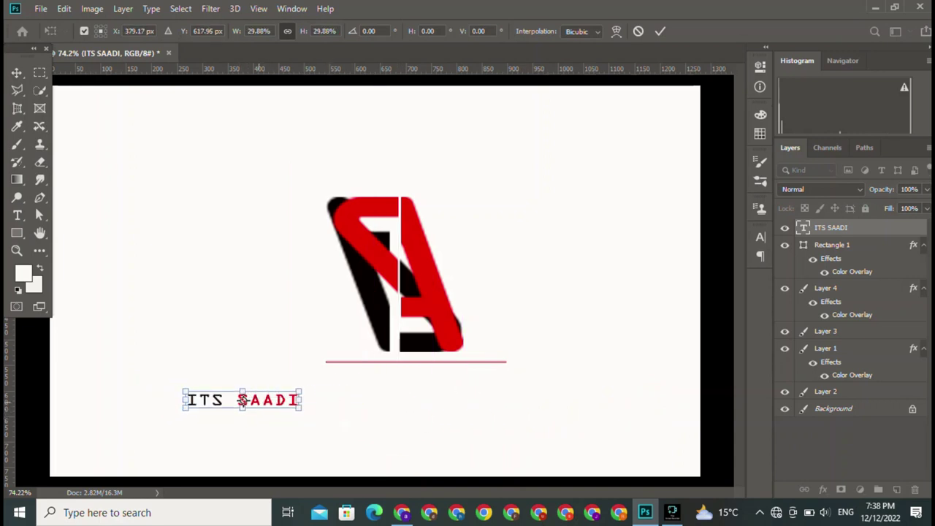
pyautogui.moveTo(243, 406)
pyautogui.mouseDown()
pyautogui.moveTo(445, 384)
pyautogui.moveTo(388, 377)
pyautogui.moveTo(406, 377)
pyautogui.mouseUp()
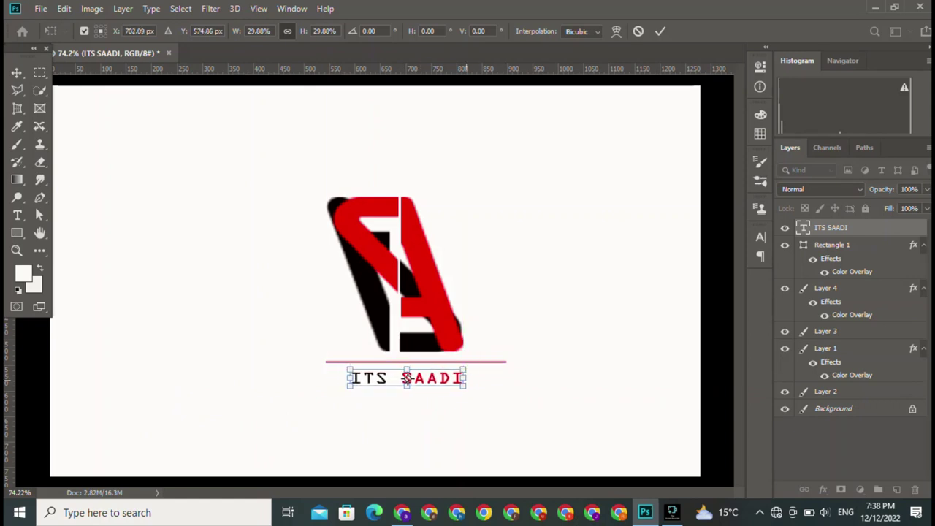
pyautogui.press('Return')
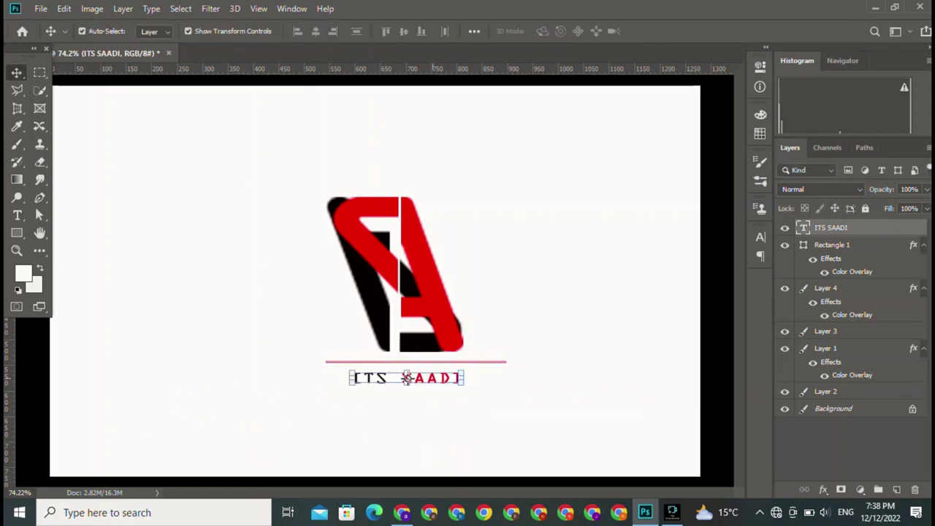
# Set the ITS SAADI tracking to 30 in the Character panel
pyautogui.doubleClick(406, 378)
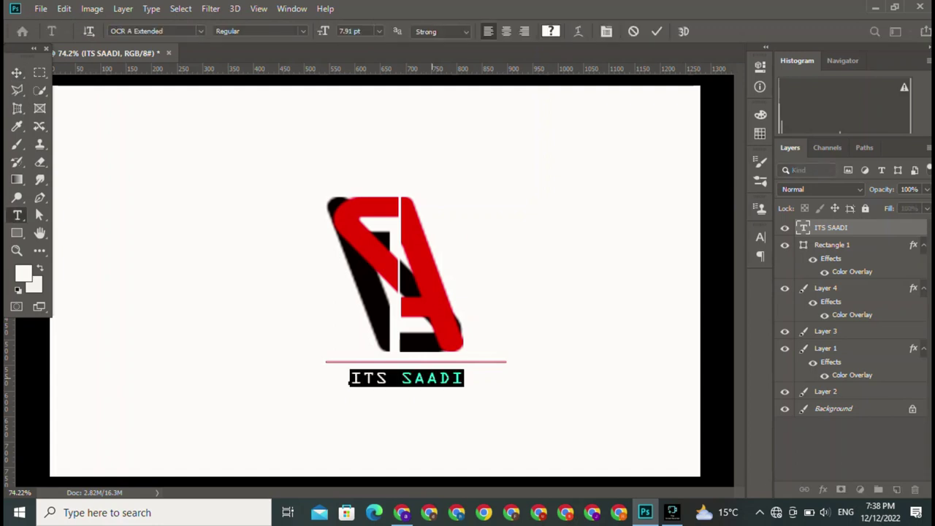
pyautogui.click(760, 237)
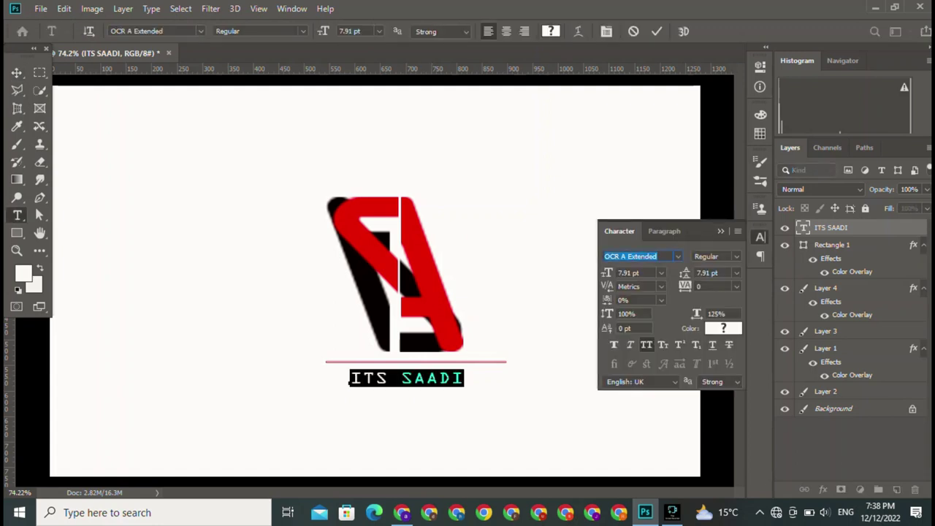
pyautogui.click(707, 286)
pyautogui.press('BackSpace')
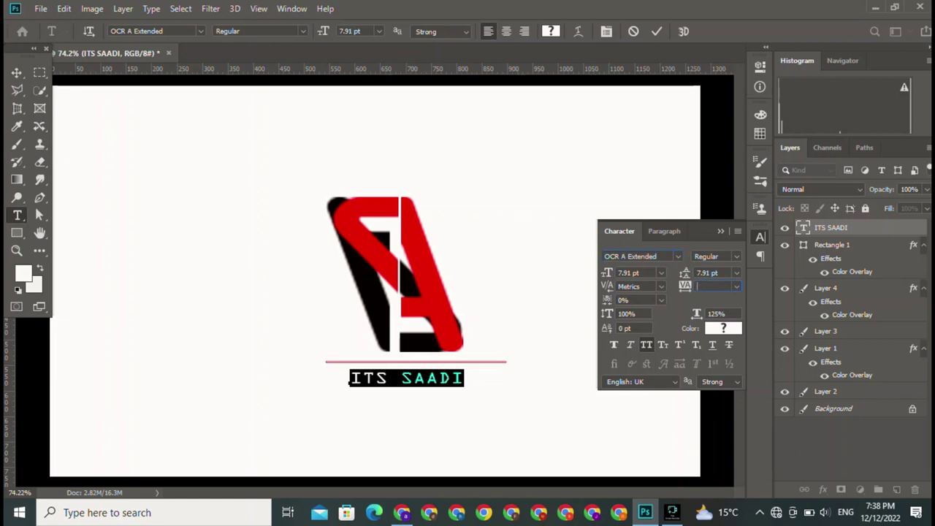
pyautogui.write('30')
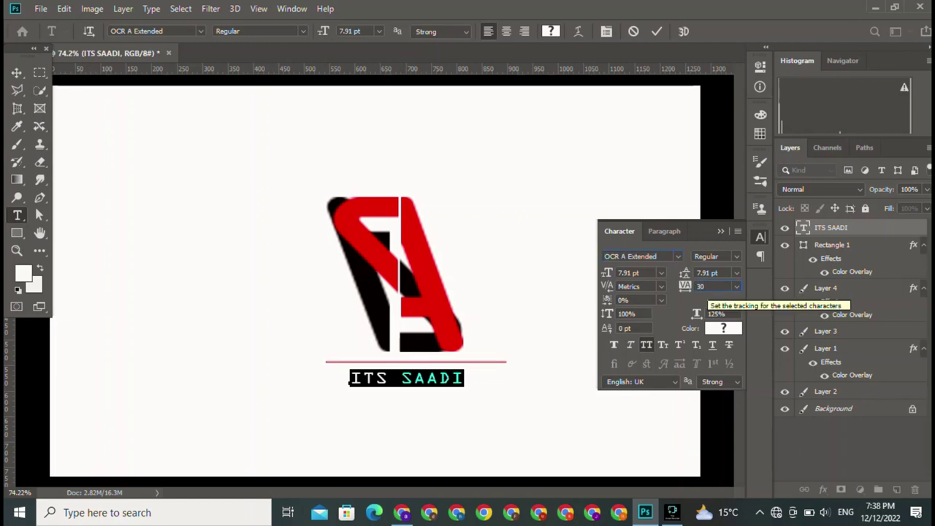
pyautogui.press('Return')
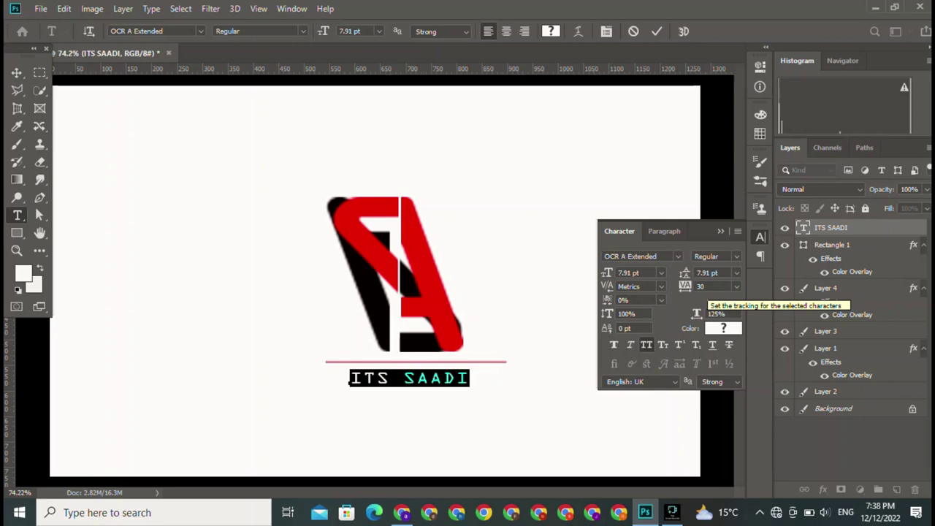
# Raise the tracking through 50 and 75 to 100, and set leading to 6 pt
pyautogui.click(736, 286)
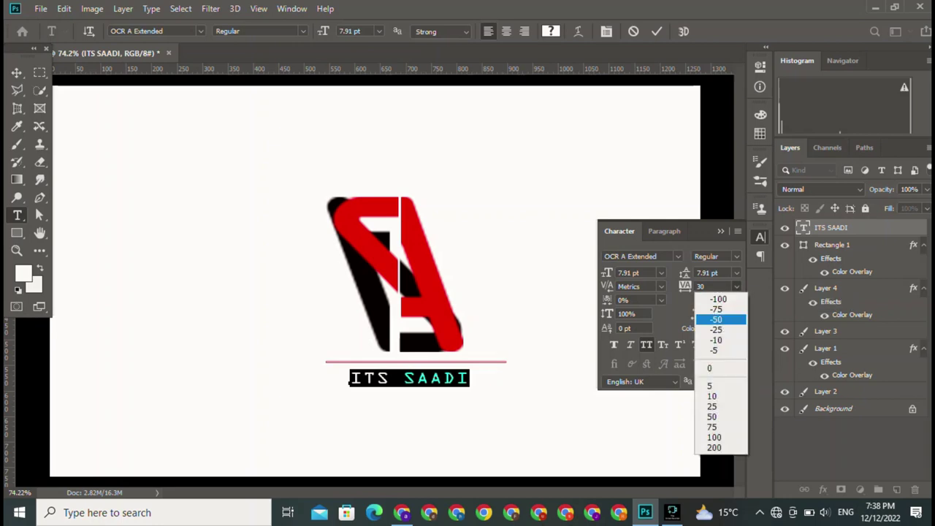
pyautogui.click(719, 416)
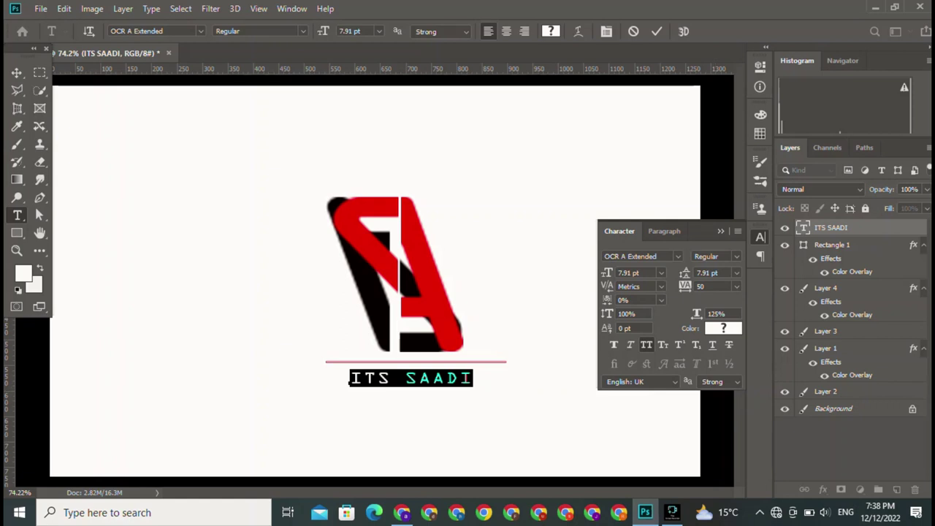
pyautogui.click(736, 286)
pyautogui.click(719, 426)
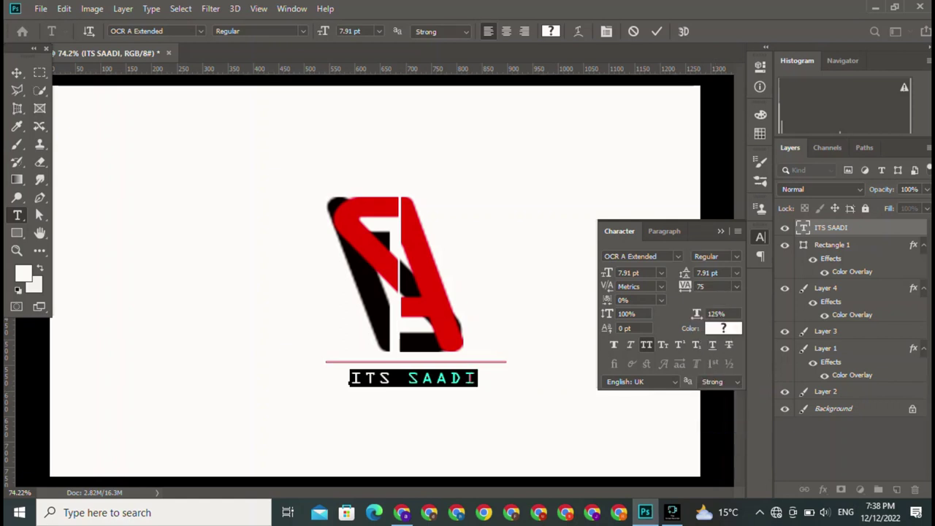
pyautogui.click(736, 286)
pyautogui.click(719, 437)
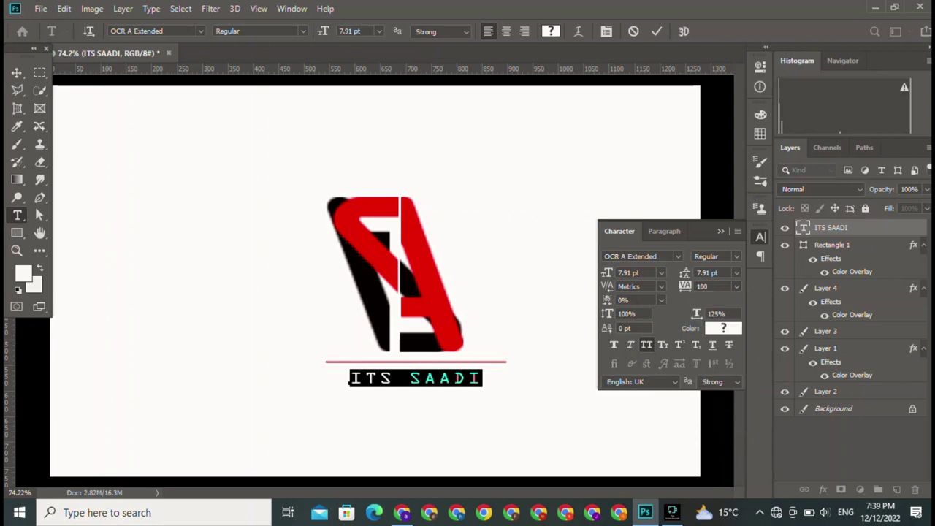
pyautogui.click(737, 272)
pyautogui.click(710, 302)
# Return the ITS SAADI text to 100% vertical scale and set its tracking to 200
pyautogui.press('BackSpace')
pyautogui.press('BackSpace')
pyautogui.write('00')
pyautogui.press('Return')
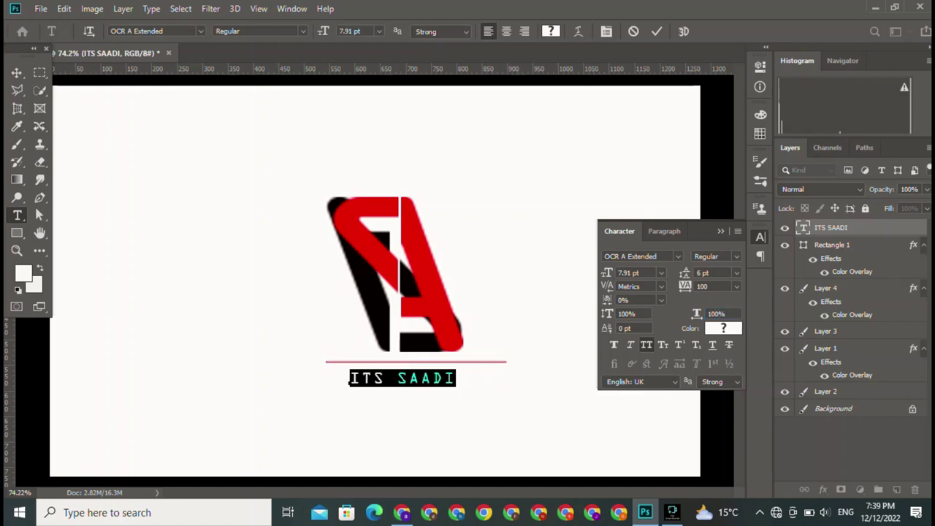
pyautogui.click(735, 287)
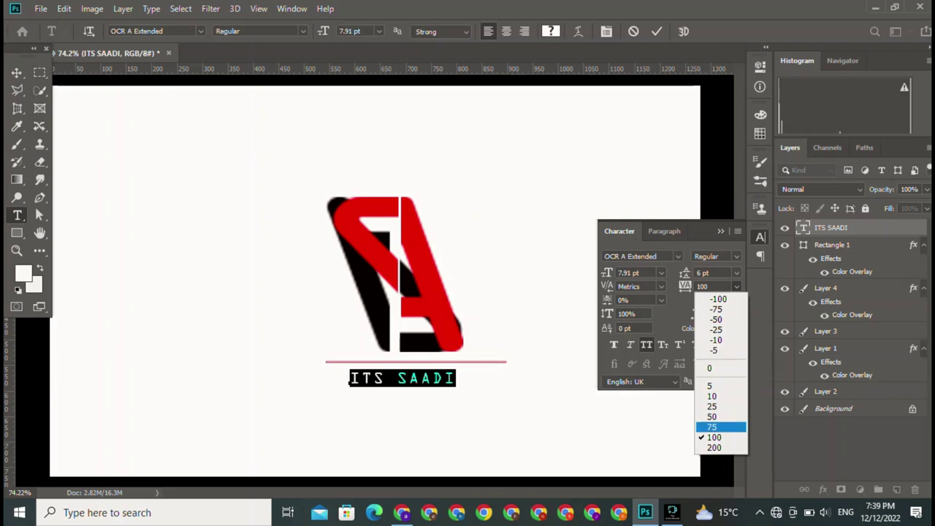
pyautogui.click(713, 448)
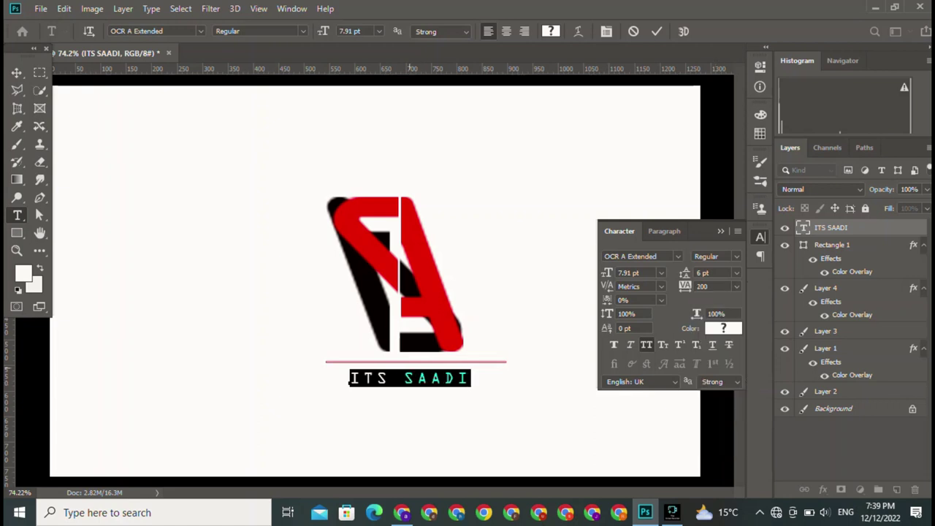
# Insert spaces between the letters to read I T S S A A D I, and commit
pyautogui.click(350, 378)
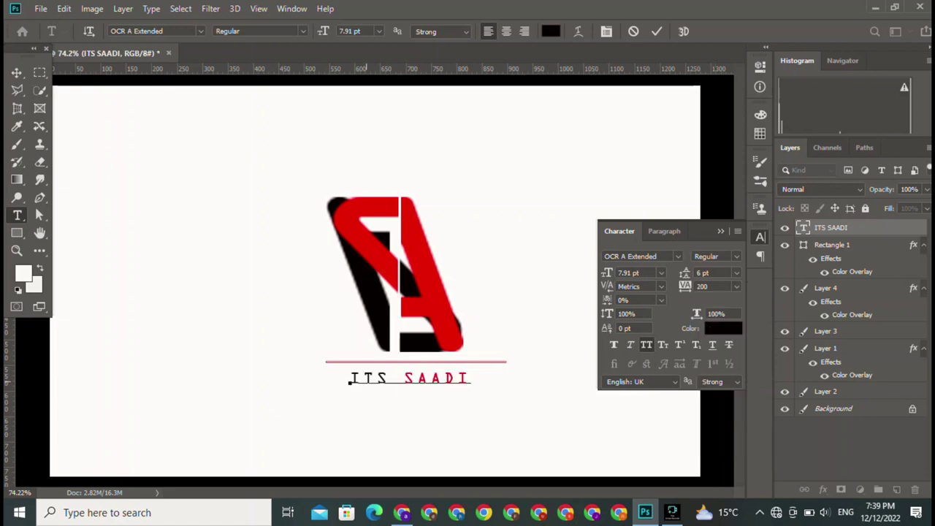
pyautogui.click(363, 377)
pyautogui.click(390, 378)
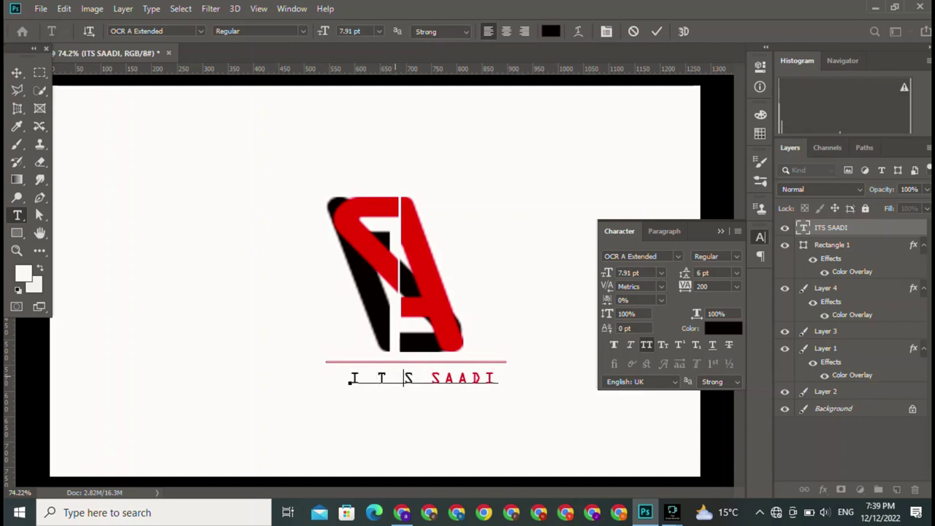
pyautogui.click(445, 378)
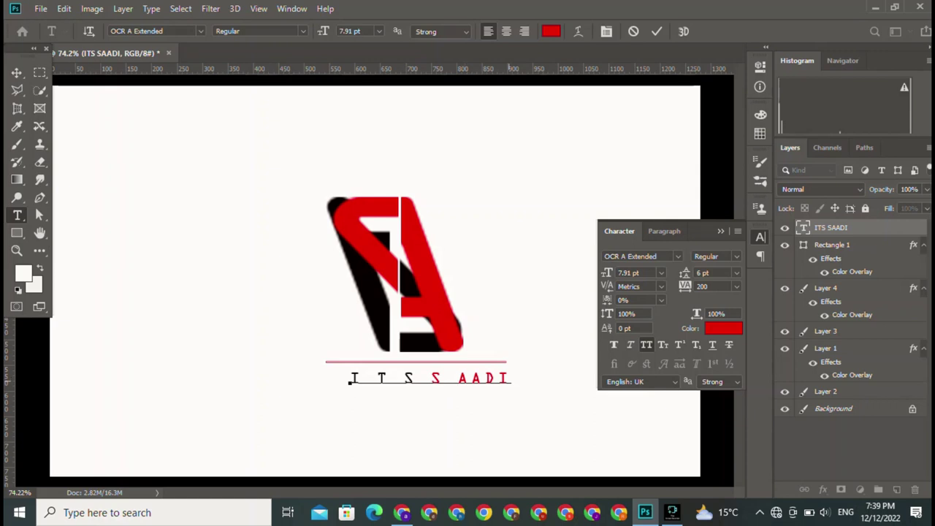
pyautogui.click(470, 377)
pyautogui.click(499, 377)
pyautogui.click(525, 377)
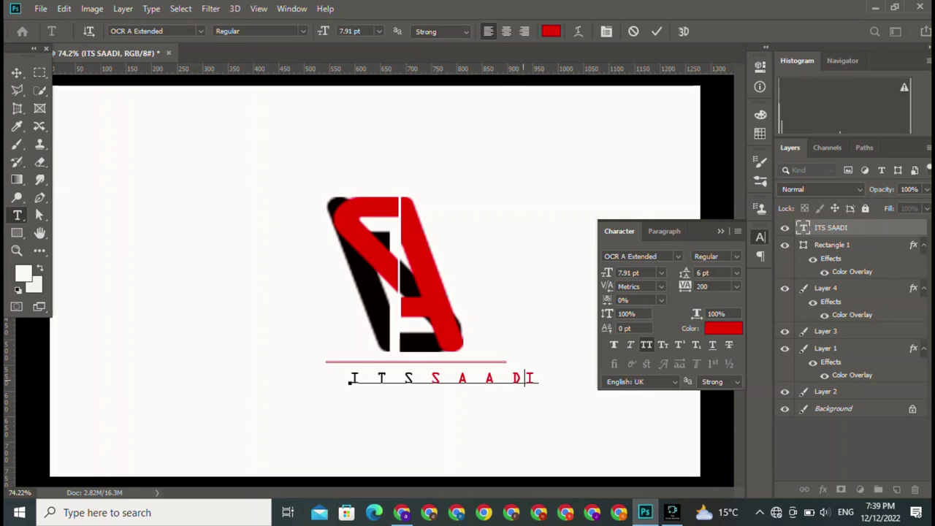
pyautogui.click(657, 31)
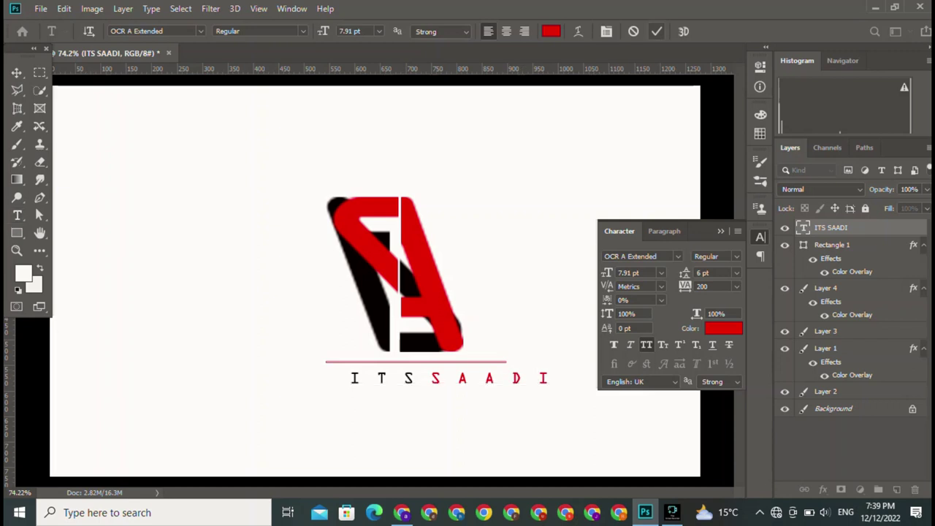
pyautogui.press('v')
pyautogui.click(531, 373)
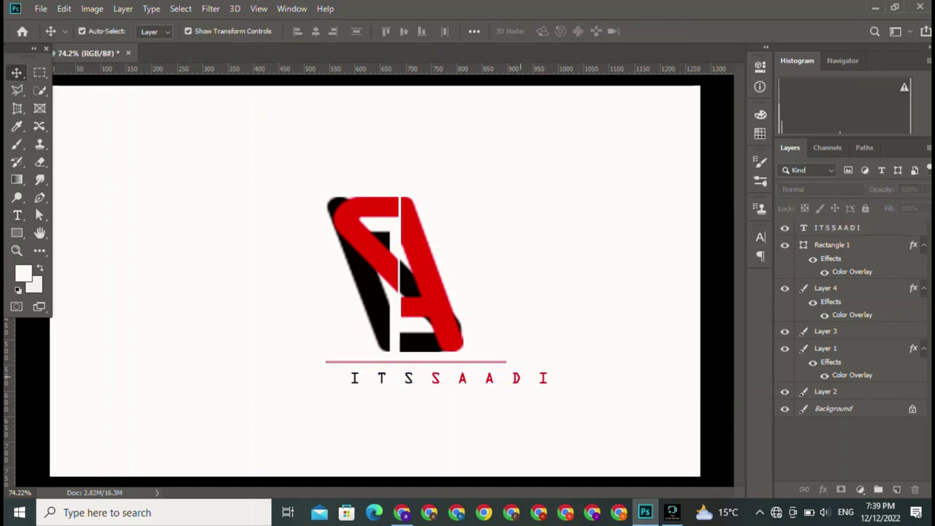
# Move the spaced text left under the underline and scale it to about 94%
pyautogui.moveTo(531, 372)
pyautogui.mouseDown()
pyautogui.moveTo(499, 365)
pyautogui.moveTo(508, 371)
pyautogui.mouseUp()
pyautogui.hotkey('ctrl', 't')
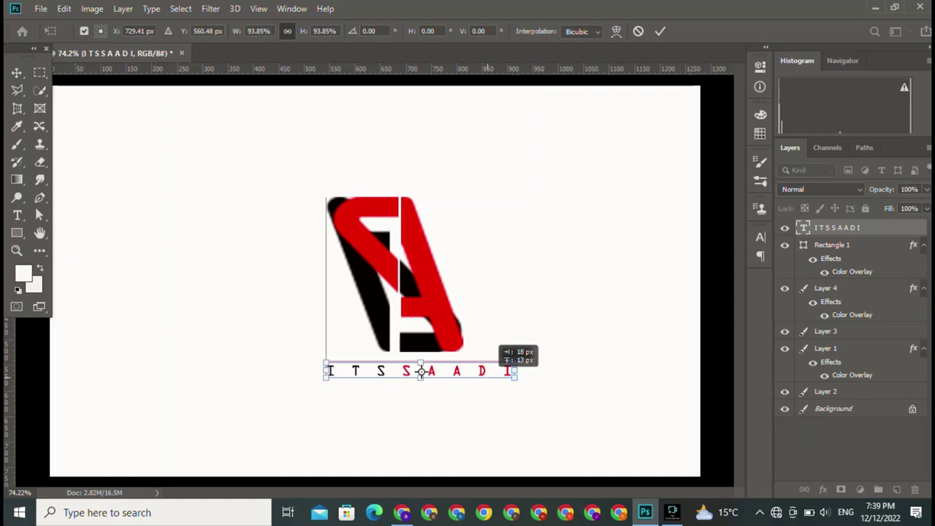
pyautogui.press('Return')
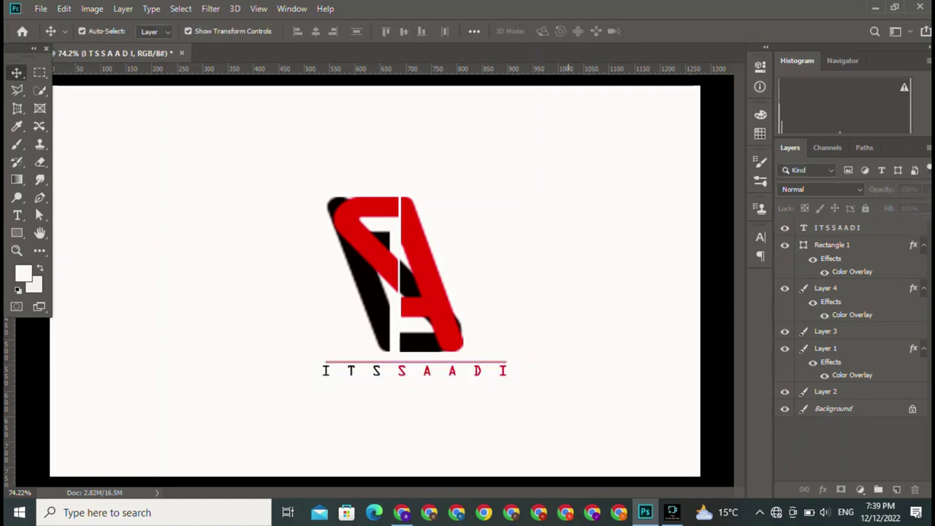
pyautogui.click(585, 219)
pyautogui.click(414, 371)
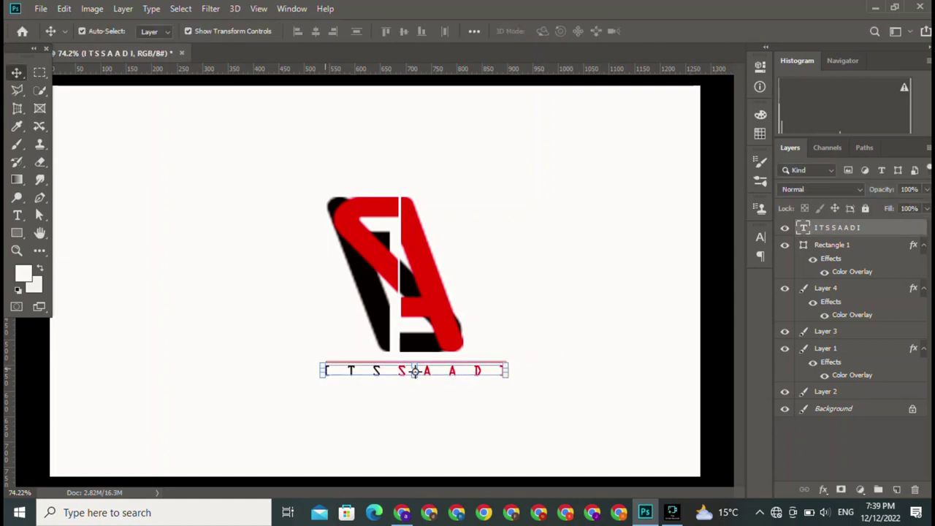
pyautogui.hotkey('ctrl', 't')
pyautogui.moveTo(414, 372); pyautogui.dragTo(421, 371)
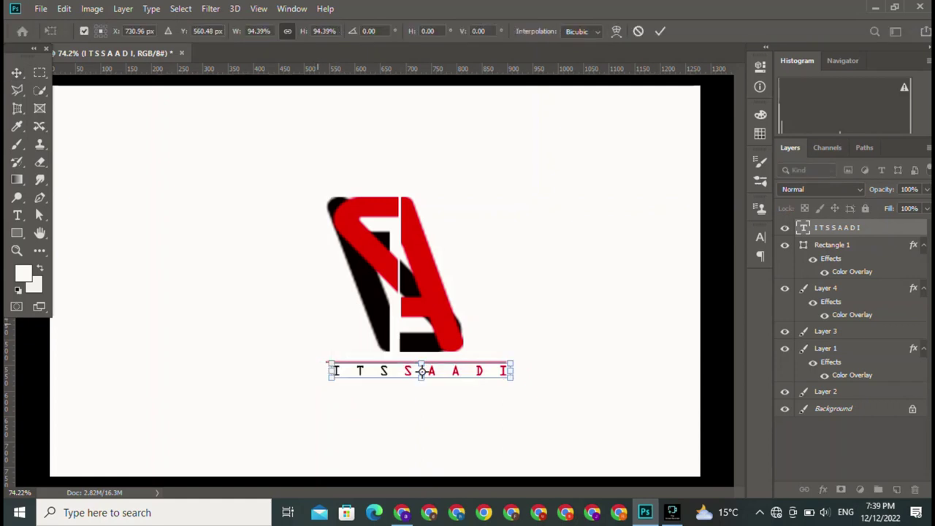
pyautogui.press('Return')
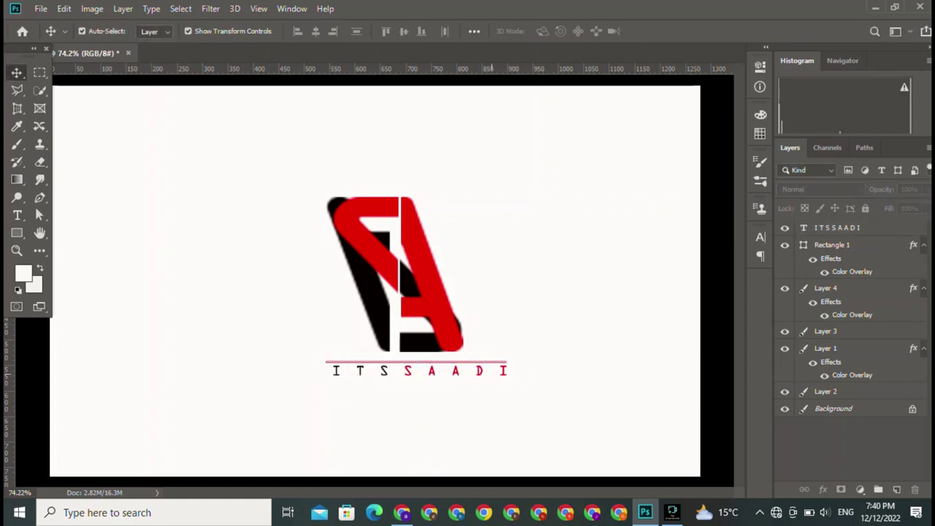
# Fine-tune the text's position beneath the red underline, then dismiss the File menu unused
pyautogui.click(837, 227)
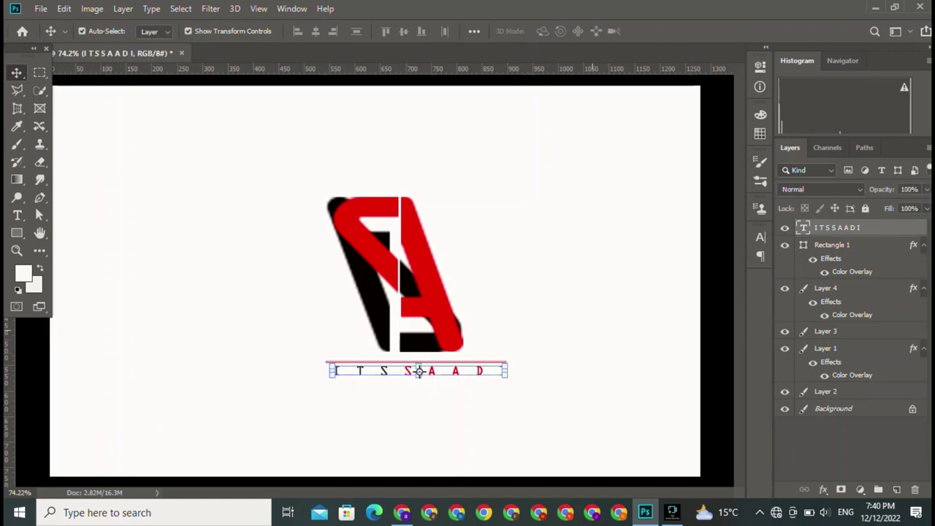
pyautogui.click(847, 446)
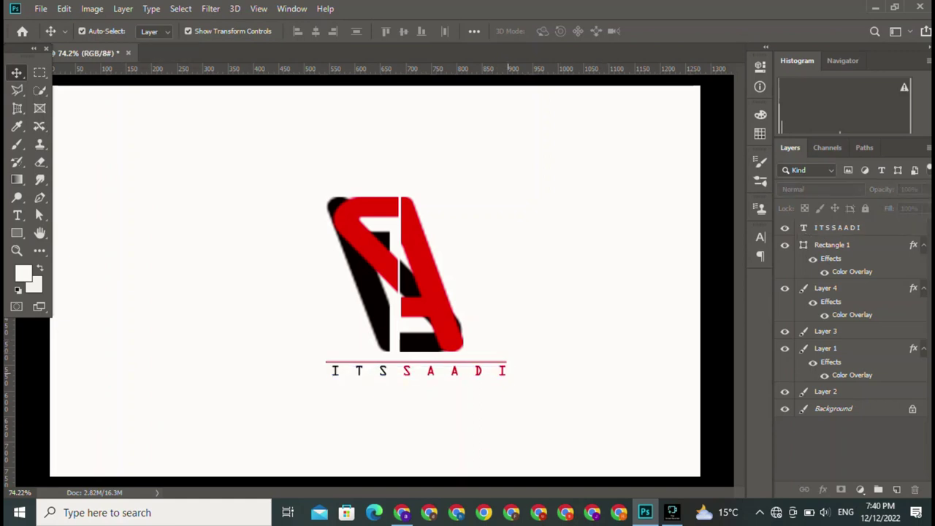
pyautogui.click(503, 371)
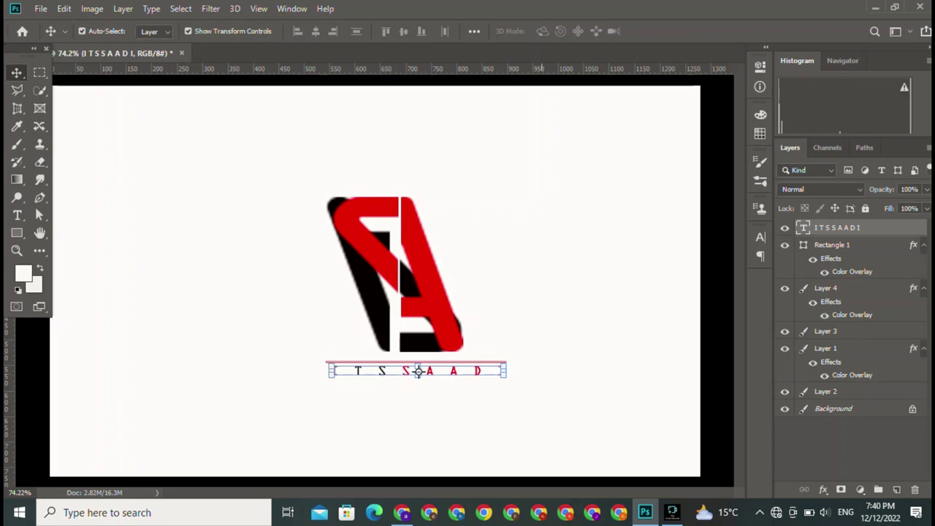
pyautogui.click(241, 306)
pyautogui.moveTo(416, 370); pyautogui.dragTo(414, 370)
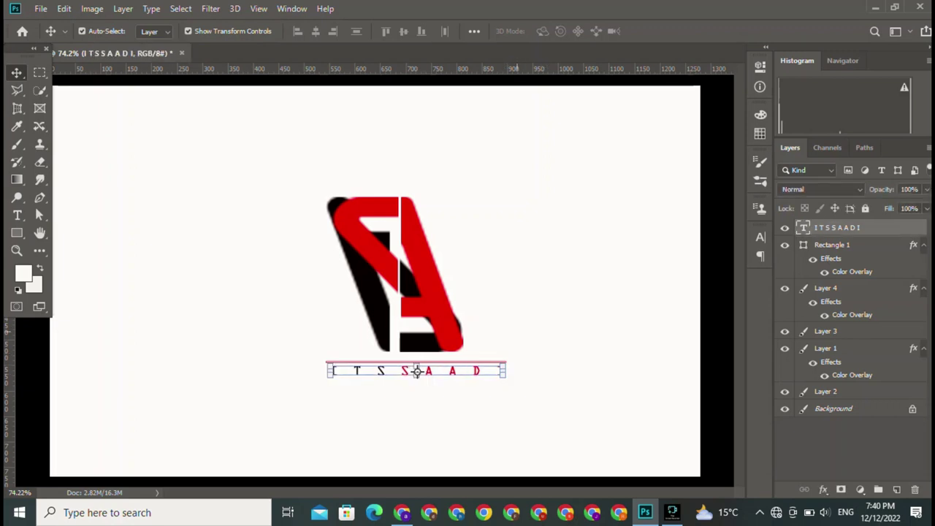
pyautogui.click(242, 307)
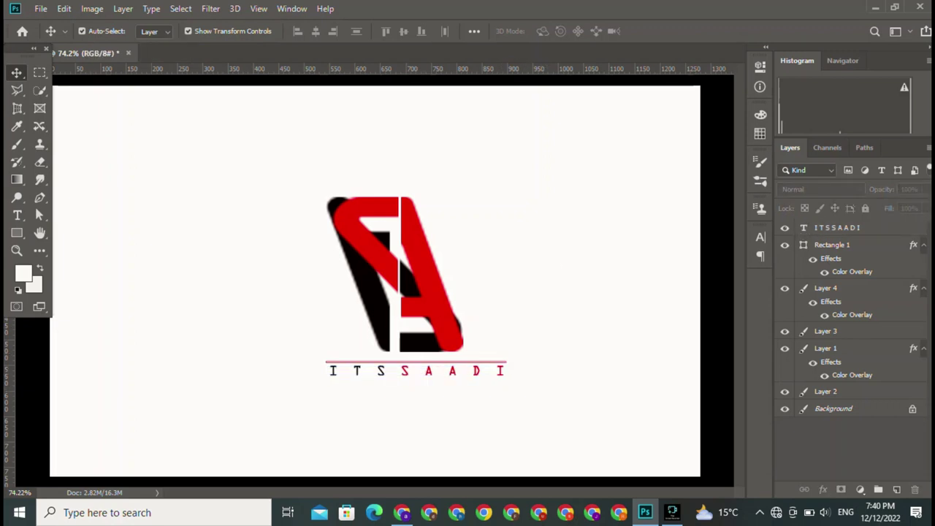
pyautogui.click(41, 8)
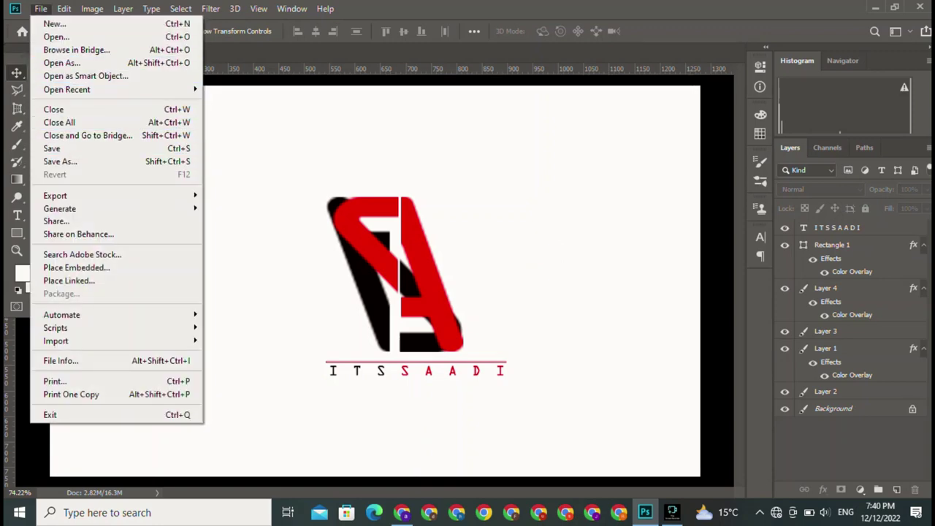
pyautogui.press('Escape')
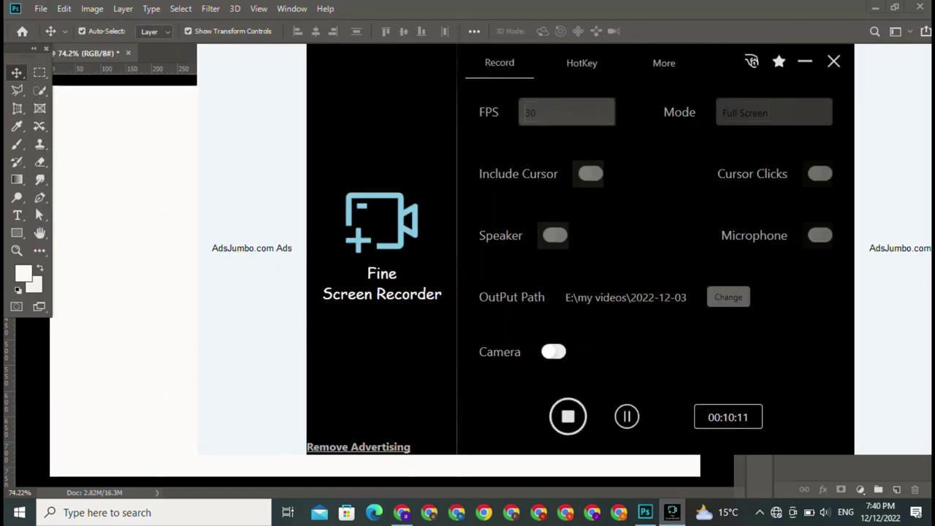